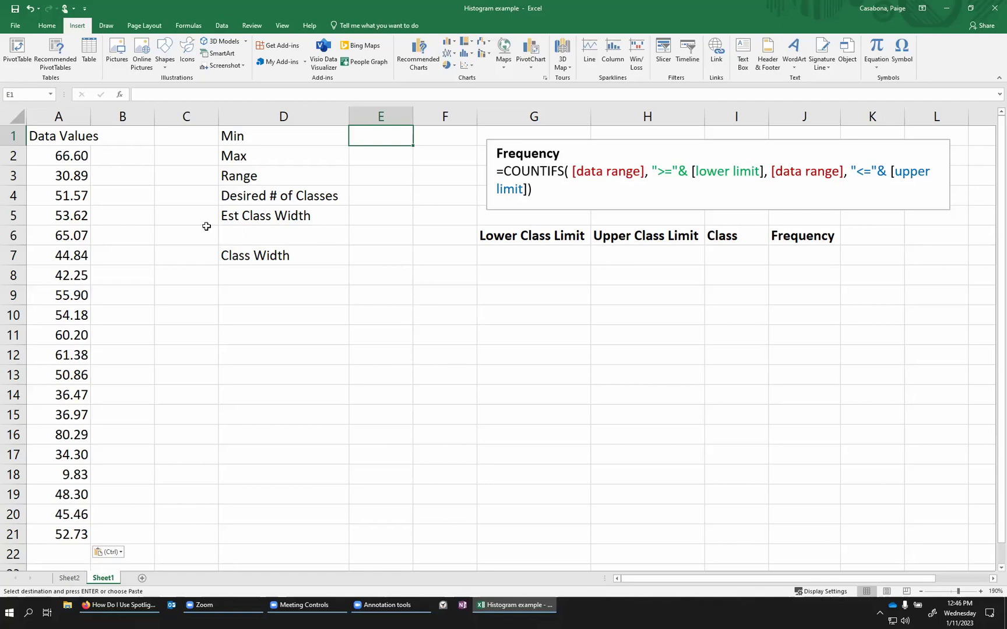
Look through the statistical Histogram chart options, then select the empty frequency table range
click(61, 116)
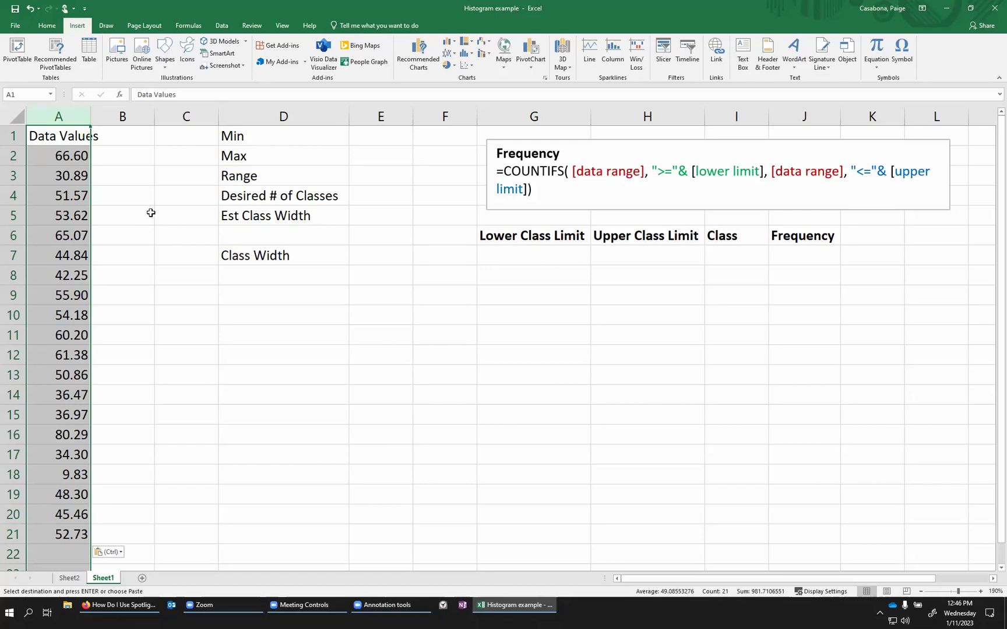
click(51, 27)
click(76, 27)
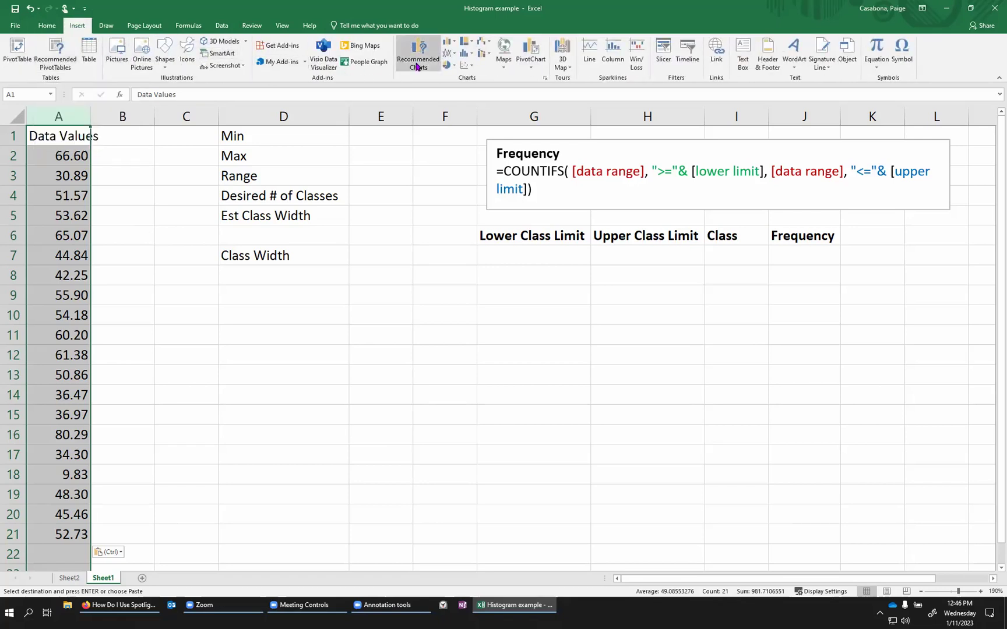
click(467, 54)
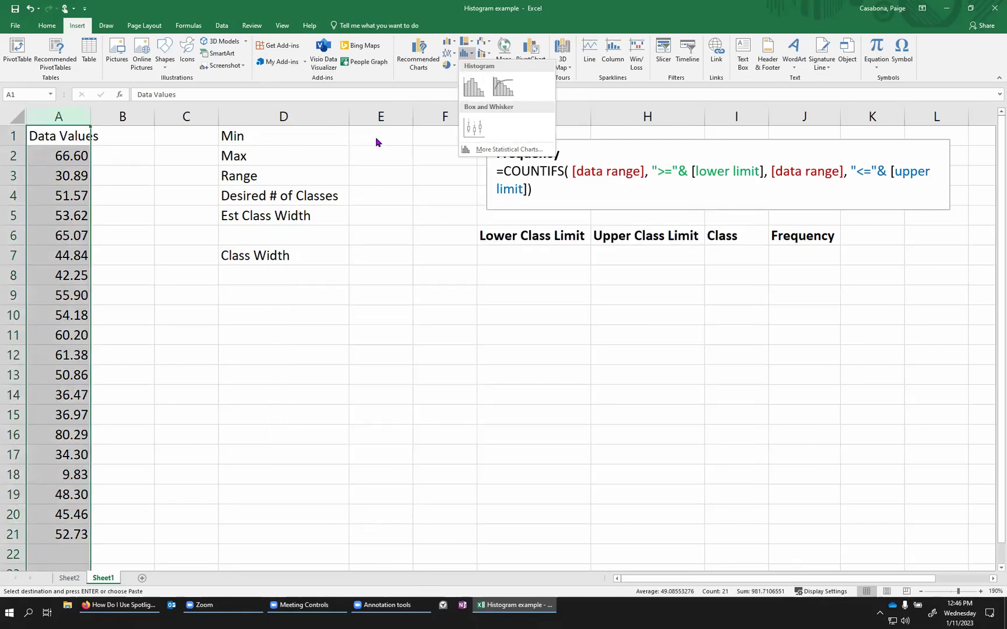
key(ctrl+v)
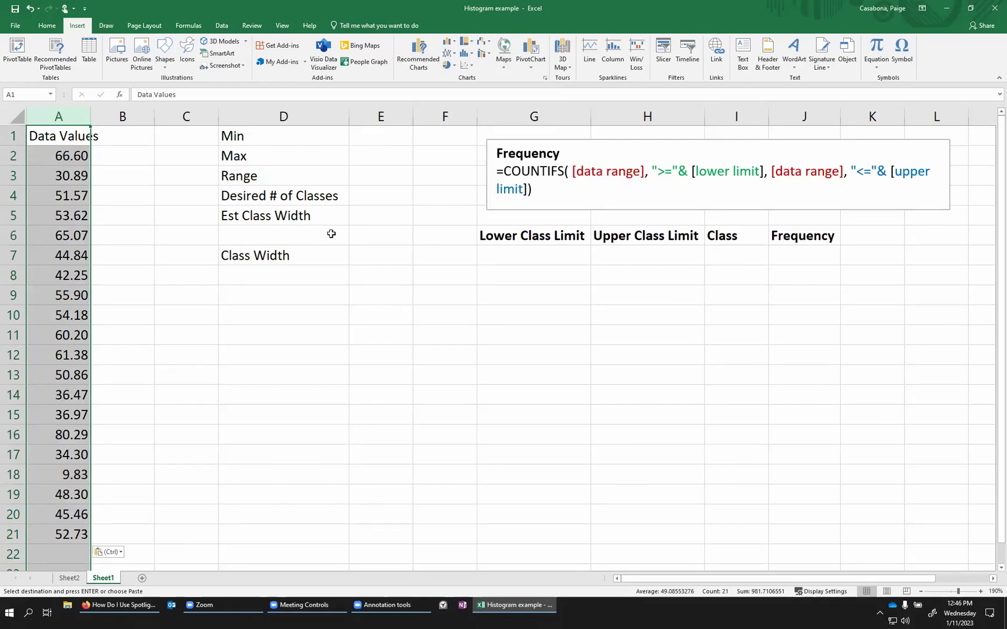
mouse_move(493, 236)
mouse_down()
mouse_move(692, 434)
mouse_move(778, 479)
mouse_up()
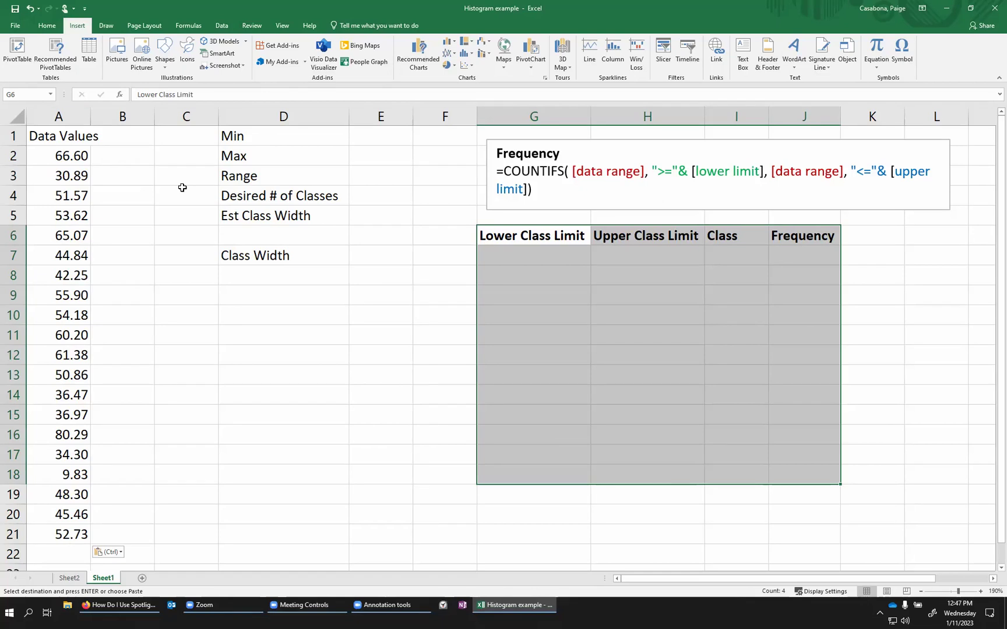
Enter =MIN(A2:A21) beside the Min label, giving 9.83
click(358, 141)
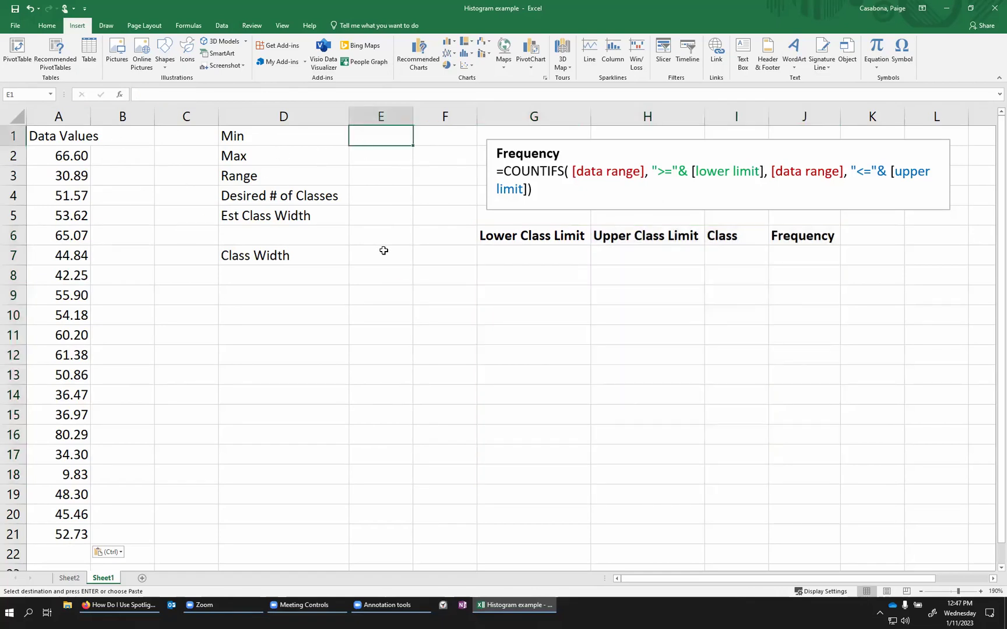
text(=min()
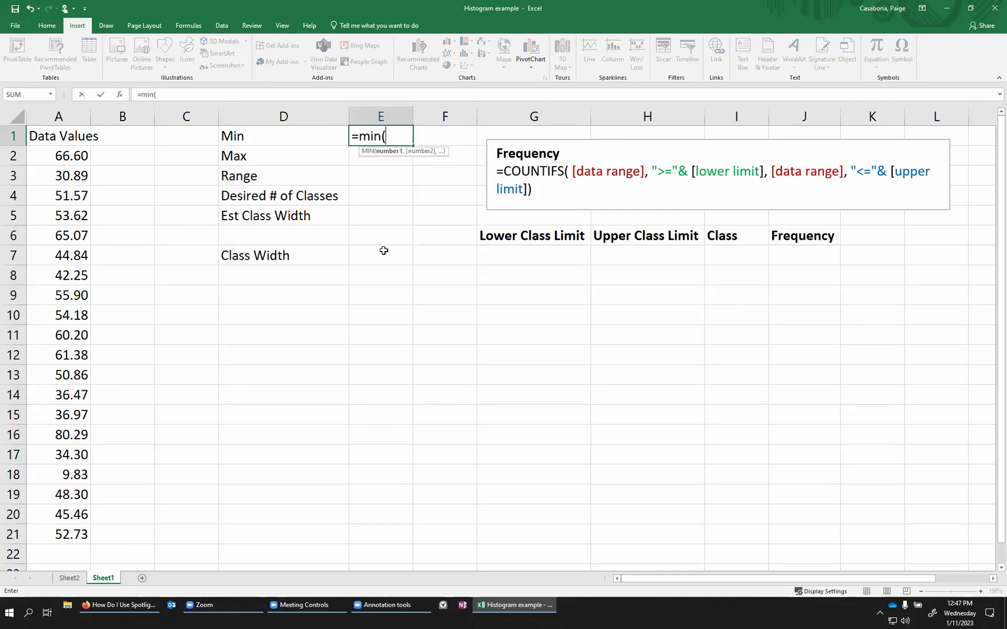
drag(64, 157, 28, 530)
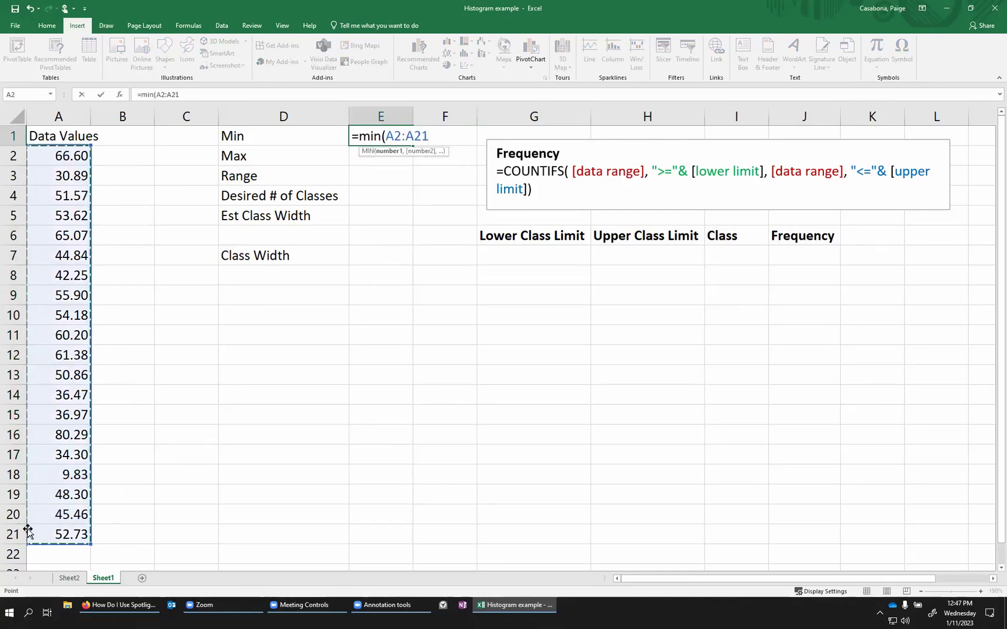
text())
key(Return)
Enter =MAX(A2:A21) beside the Max label, giving 80.29
text(=max()
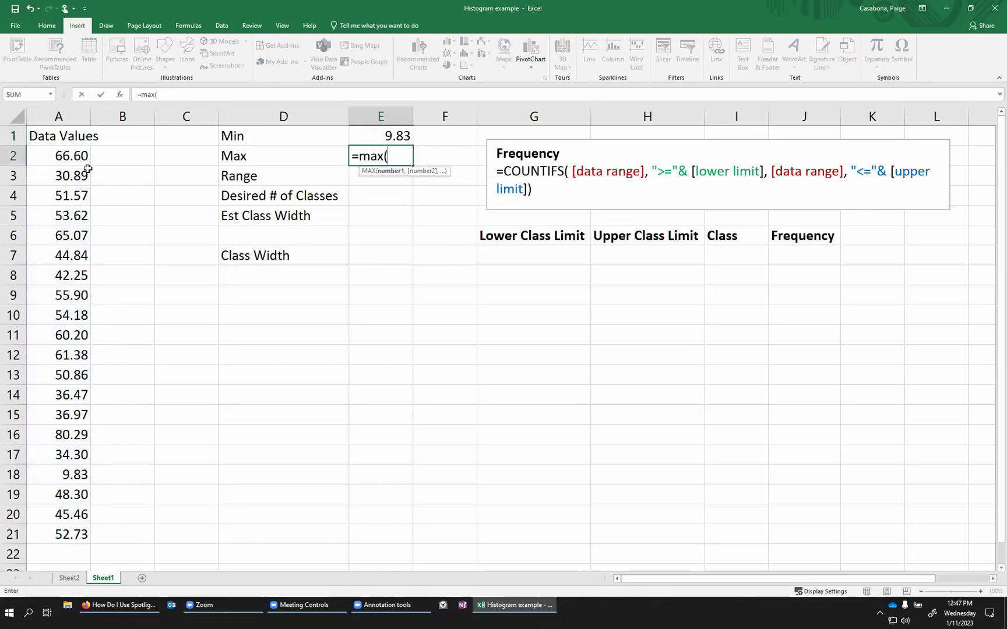
drag(70, 154, 57, 529)
text())
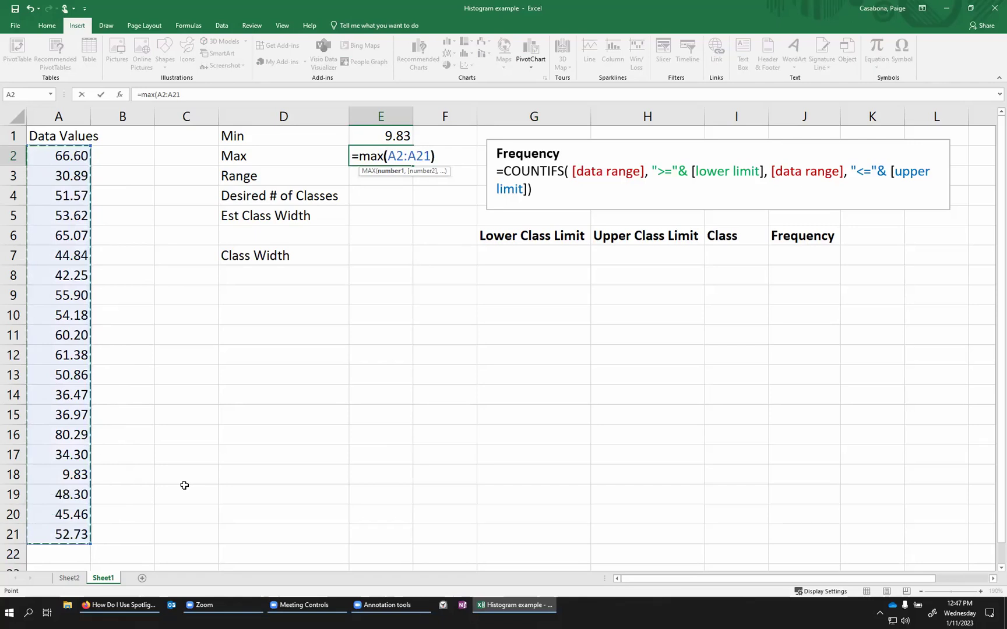
key(Return)
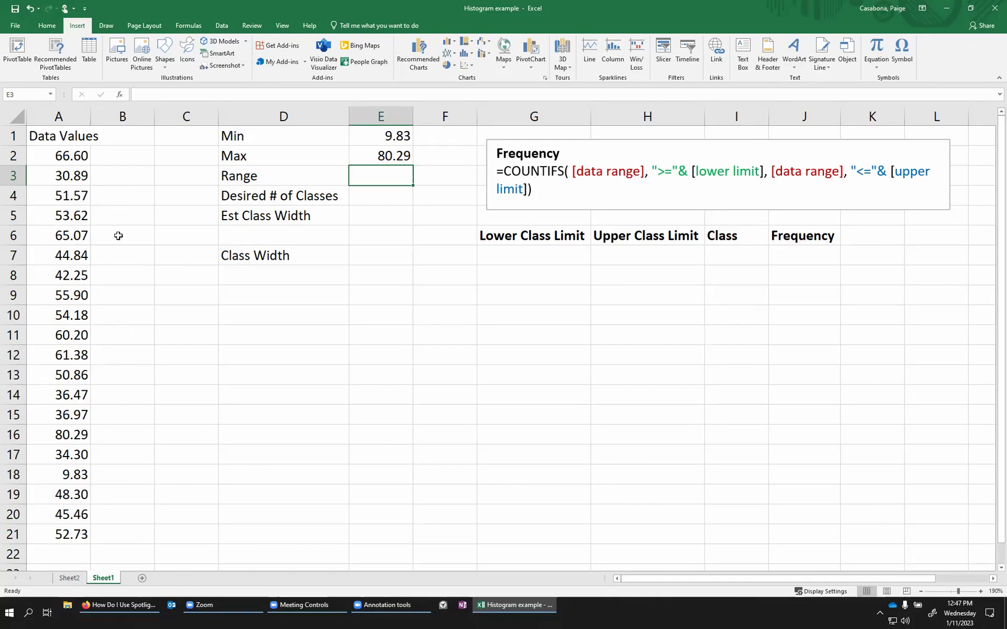
Compute the range with =E2-E1 beside the Range label, giving 70.46
drag(68, 153, 76, 531)
click(386, 173)
text(=)
key(Up)
text(-)
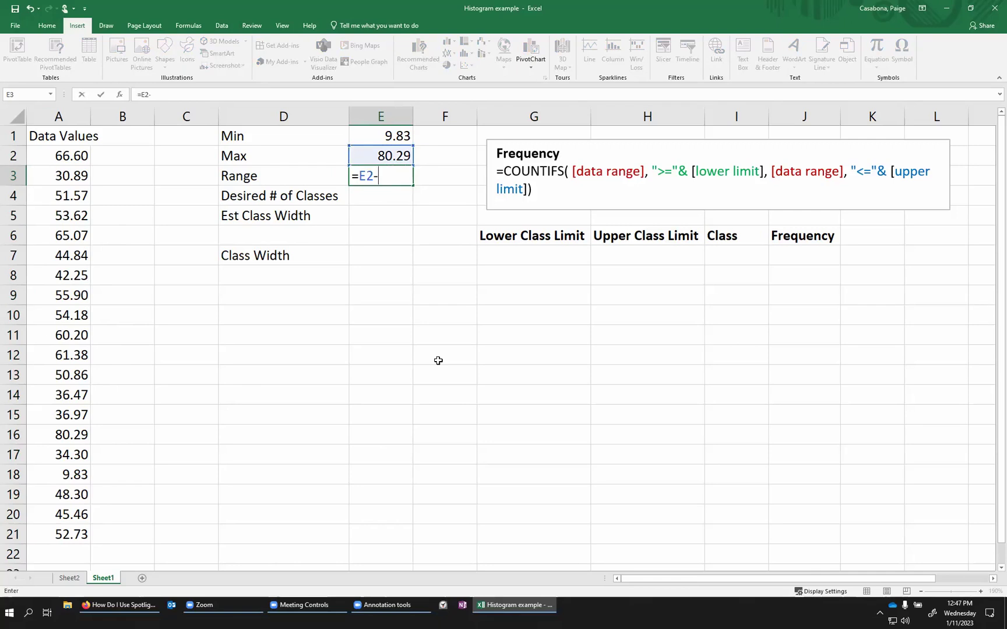
key(Up)
key(Up)
key(Return)
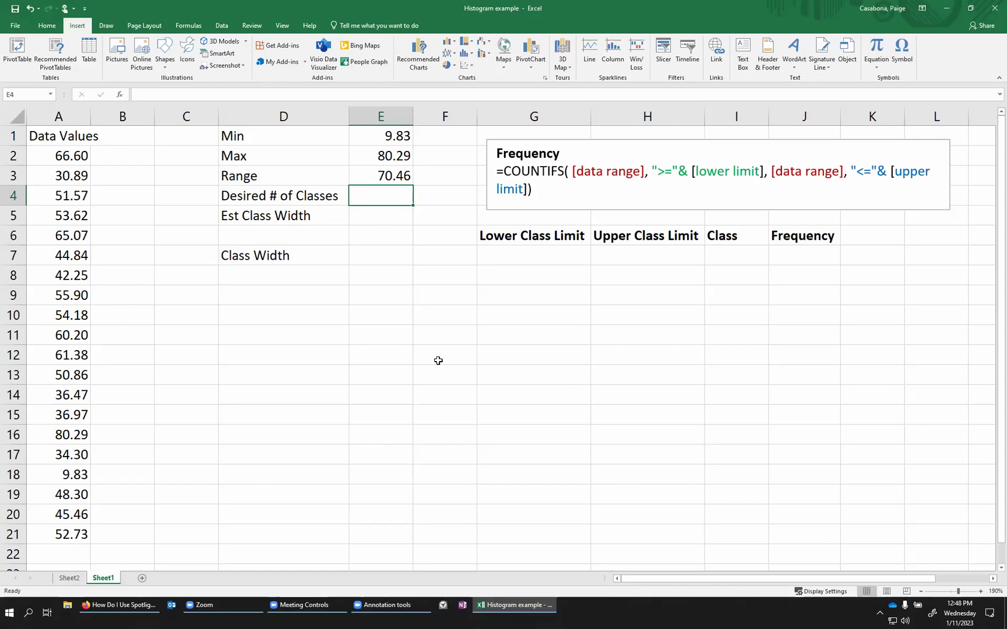
Set 8 desired classes and compute the estimated class width =E3/E4, giving 8.807928
text(8)
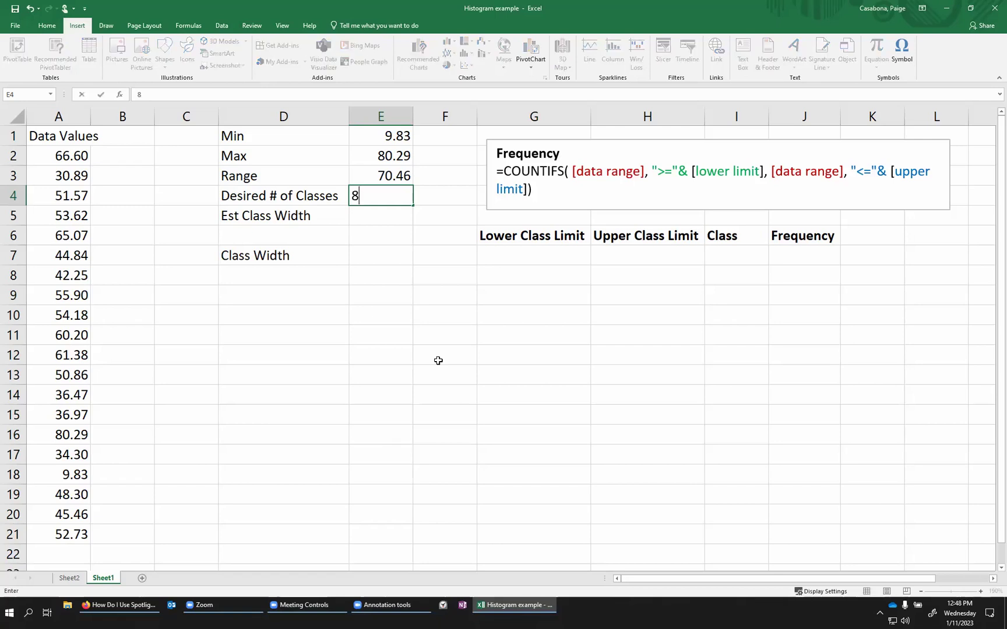
key(Return)
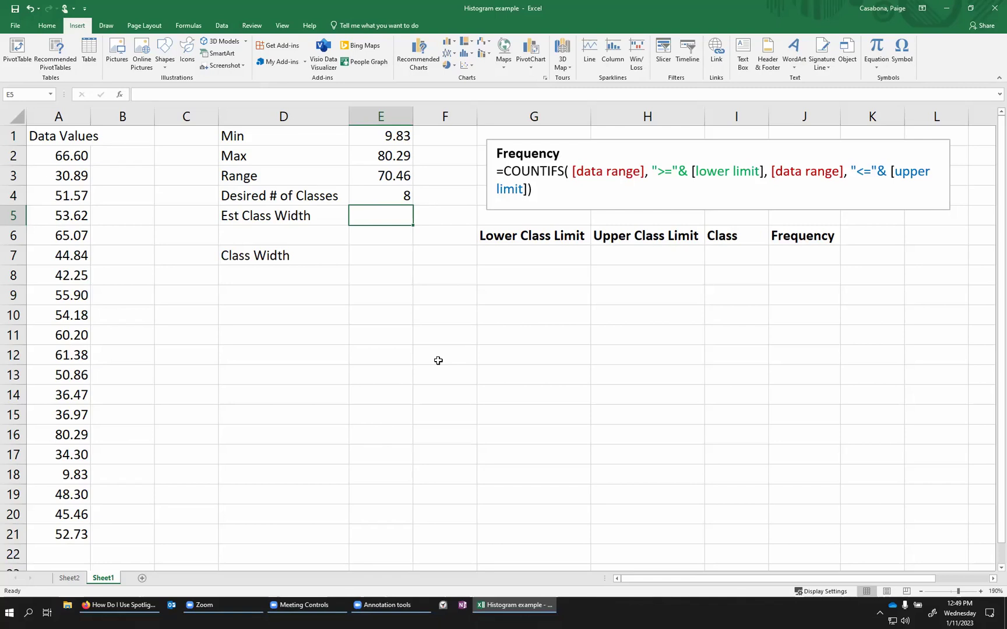
text(=)
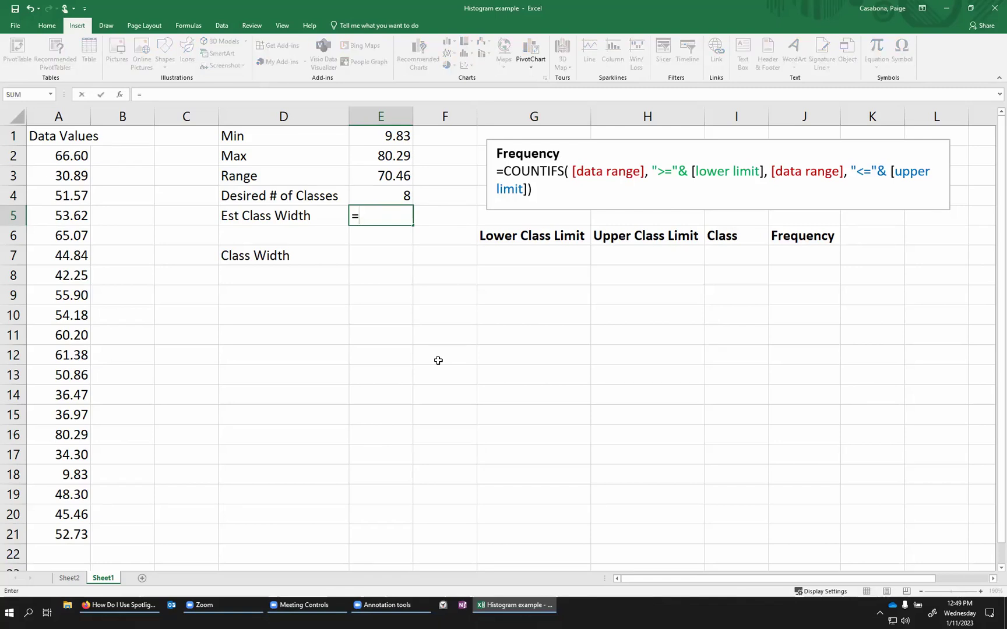
click(380, 176)
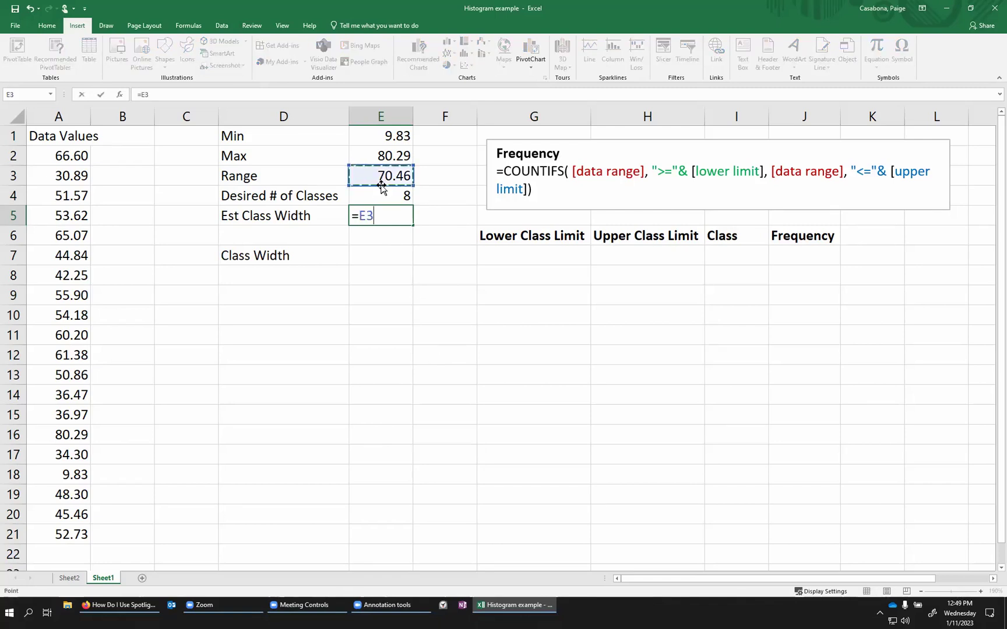
text(/)
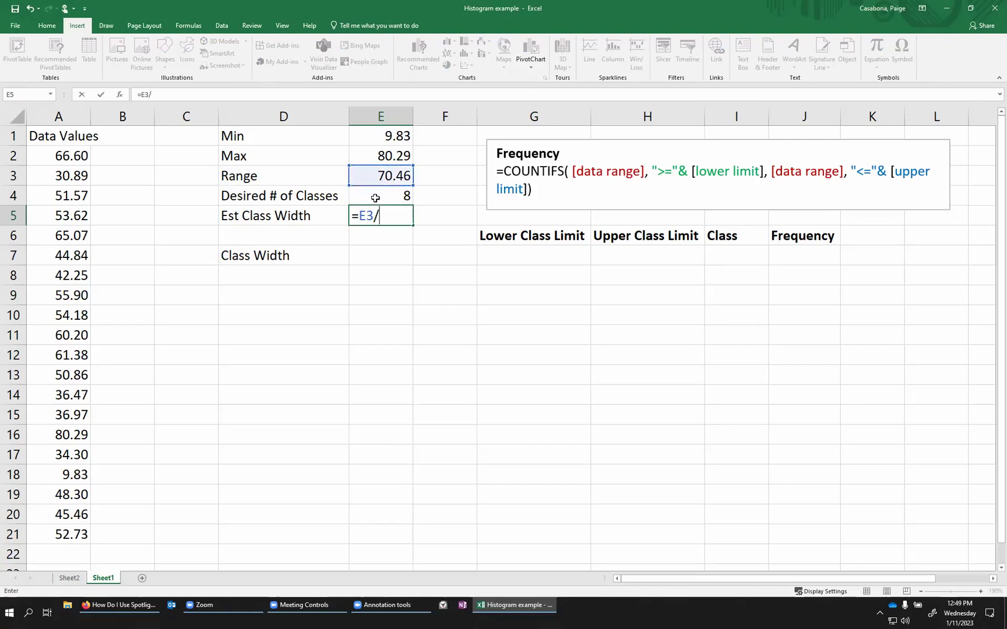
click(378, 196)
key(Return)
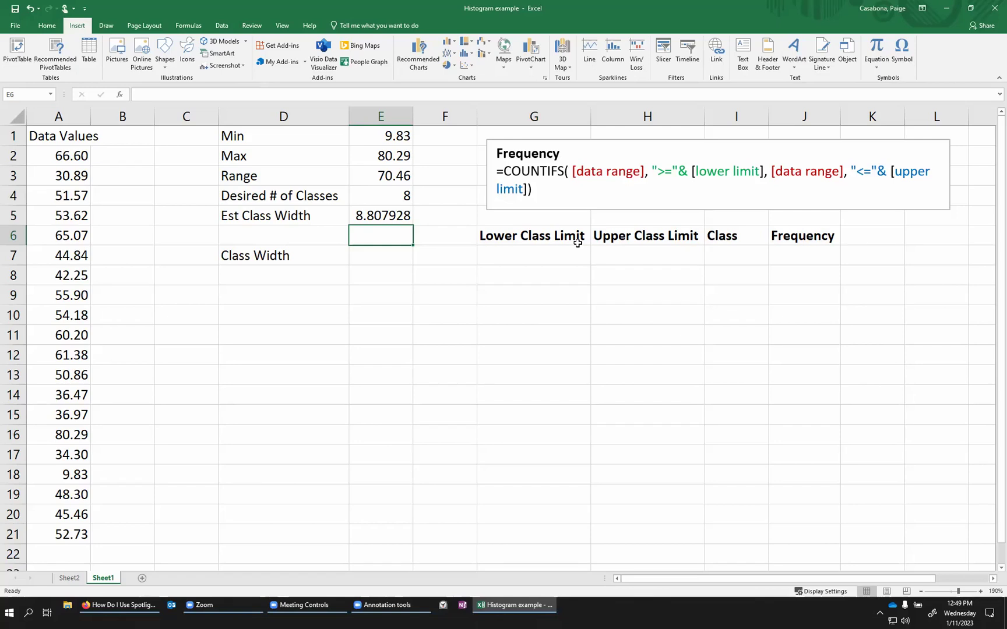
Enter 10 as the Class Width in E7
key(Down)
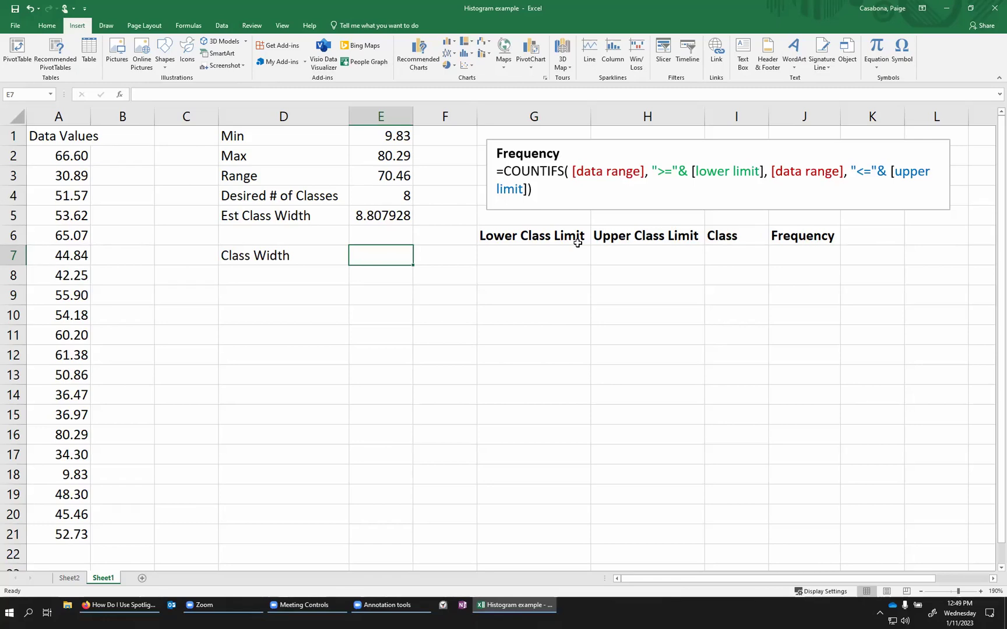
text(9)
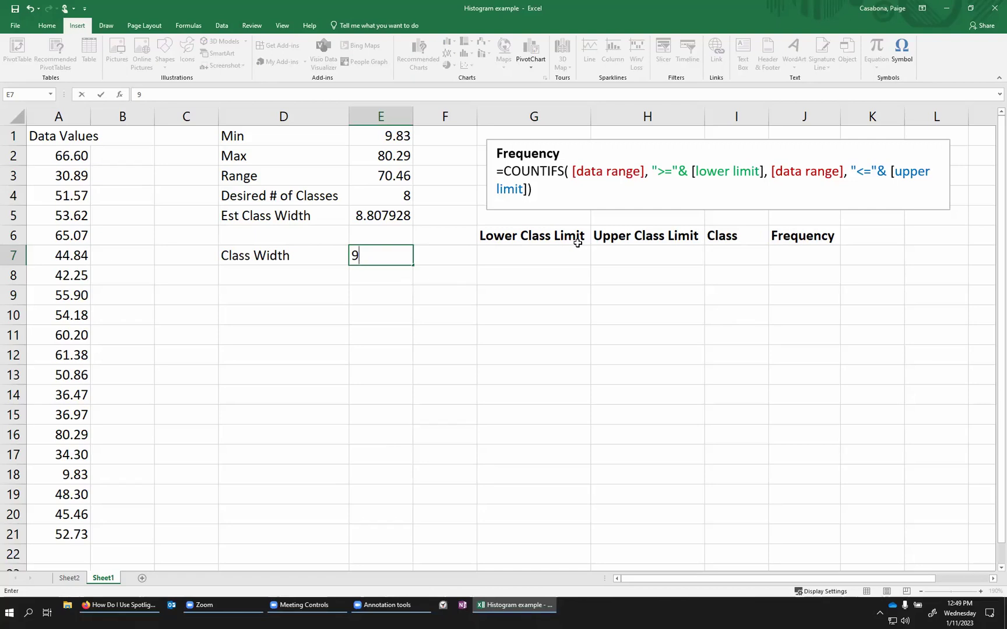
key(BackSpace)
text(10)
click(400, 196)
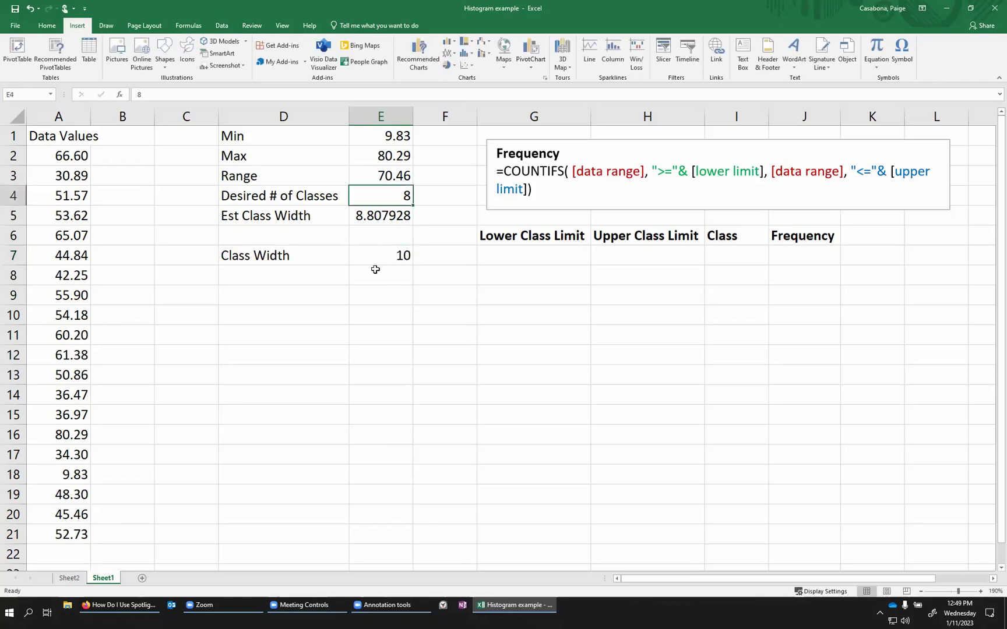
click(378, 257)
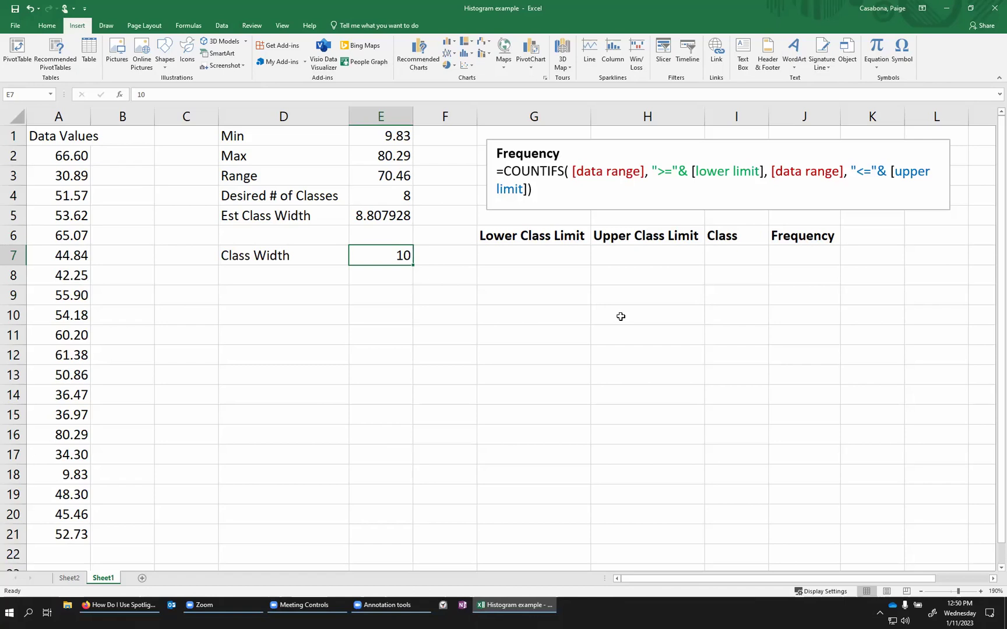
text(5)
key(Return)
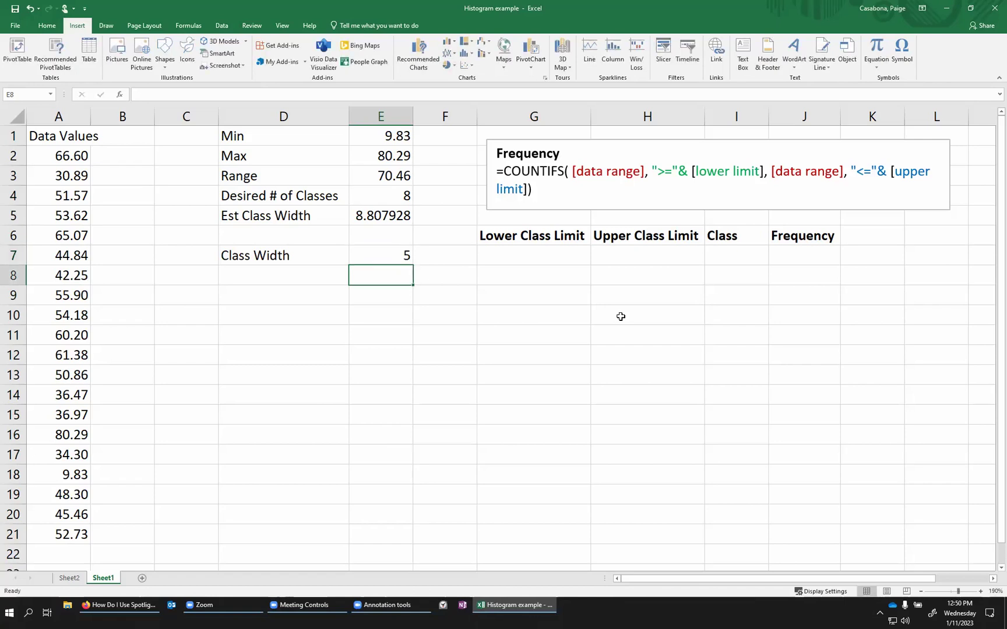
key(Up)
text(10)
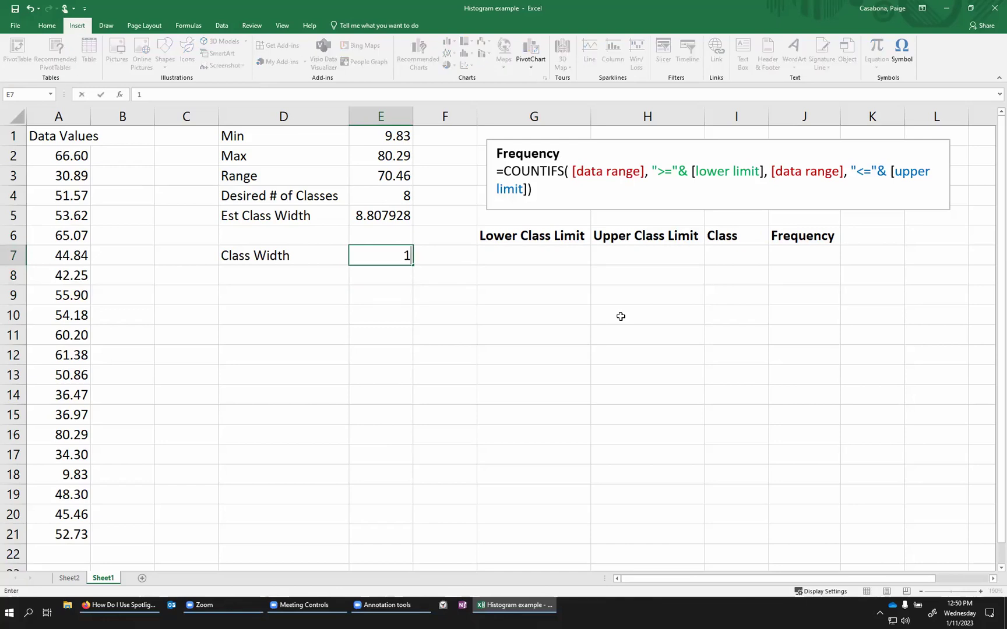
key(Return)
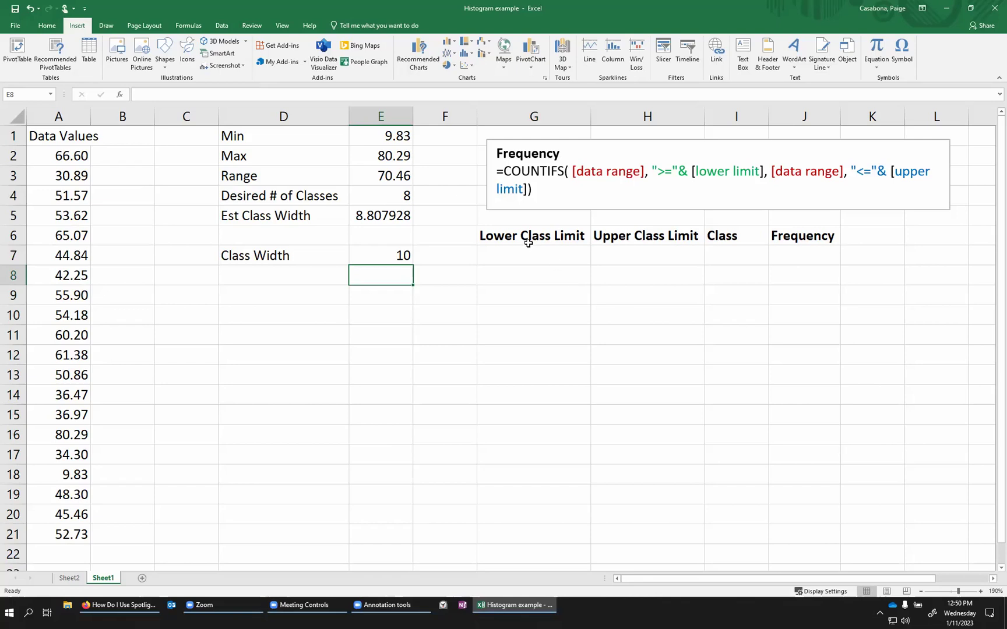
drag(542, 255, 544, 418)
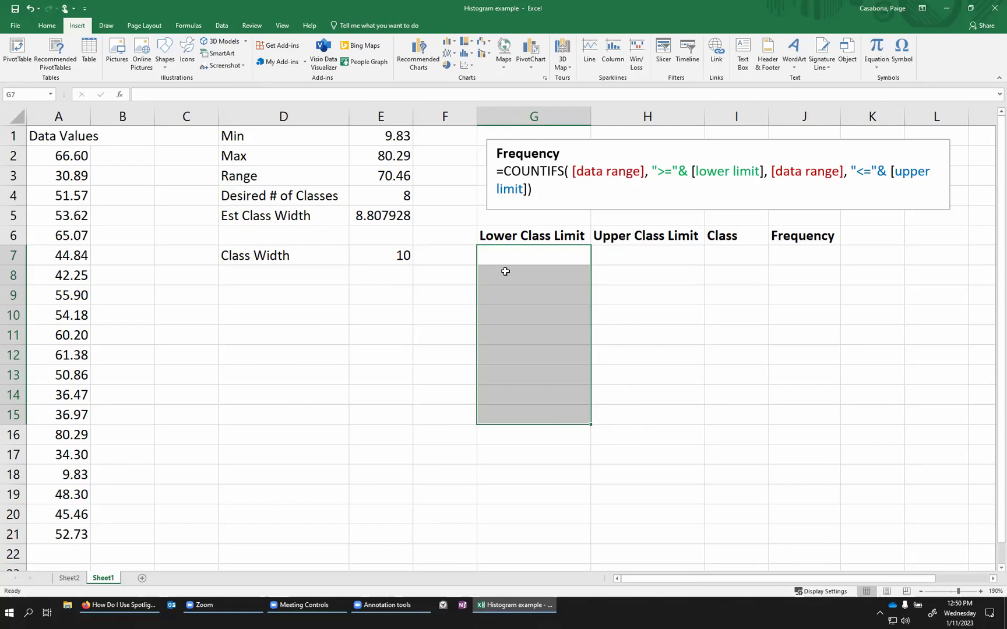
click(367, 250)
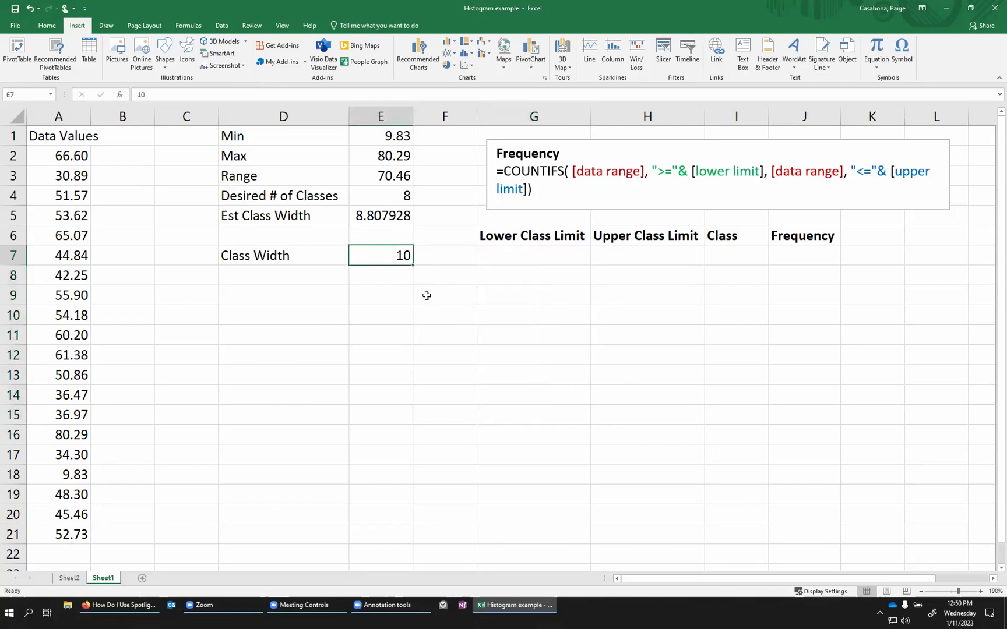
Fill the Class Width cell E7 yellow and start typing 9.83 in G7
click(46, 25)
click(159, 61)
click(511, 254)
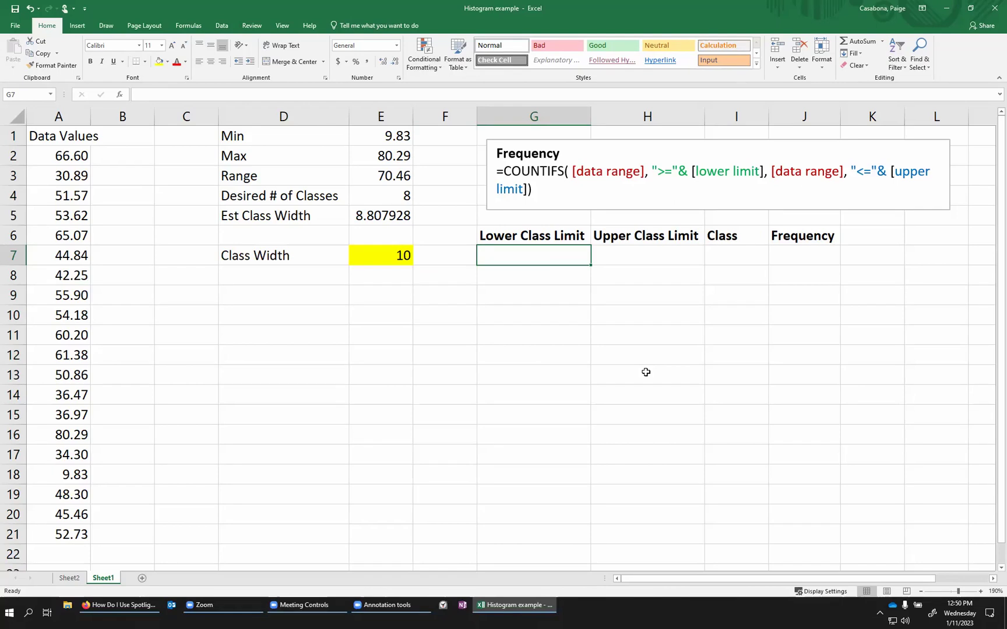
text(9.83)
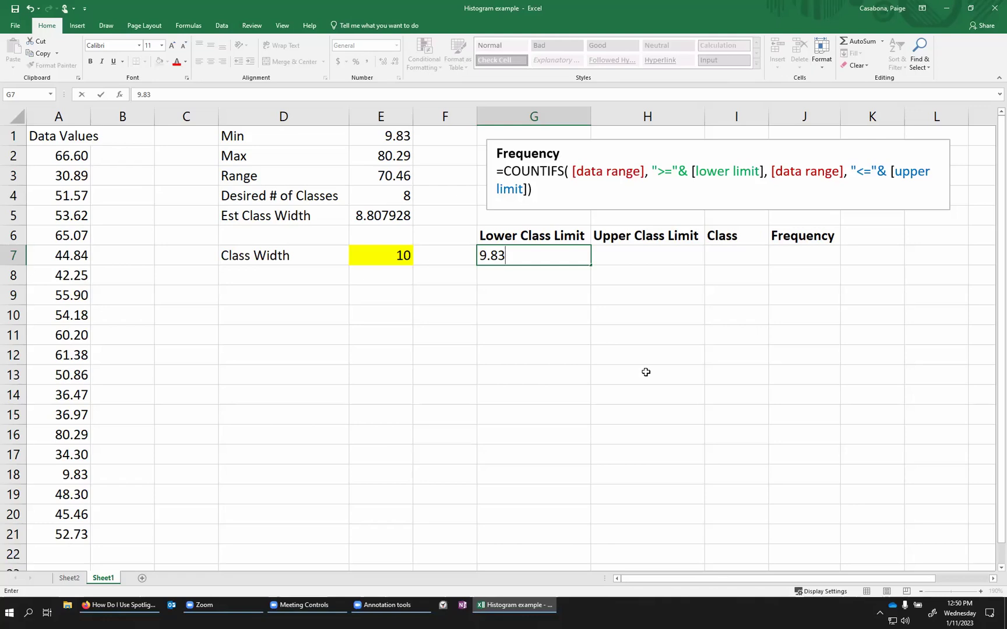
Enter 0, 10 and 20 as the first three lower class limits in G7:G9
key(BackSpace)
key(BackSpace)
key(BackSpace)
text(9)
key(BackSpace)
key(BackSpace)
text(0)
key(Return)
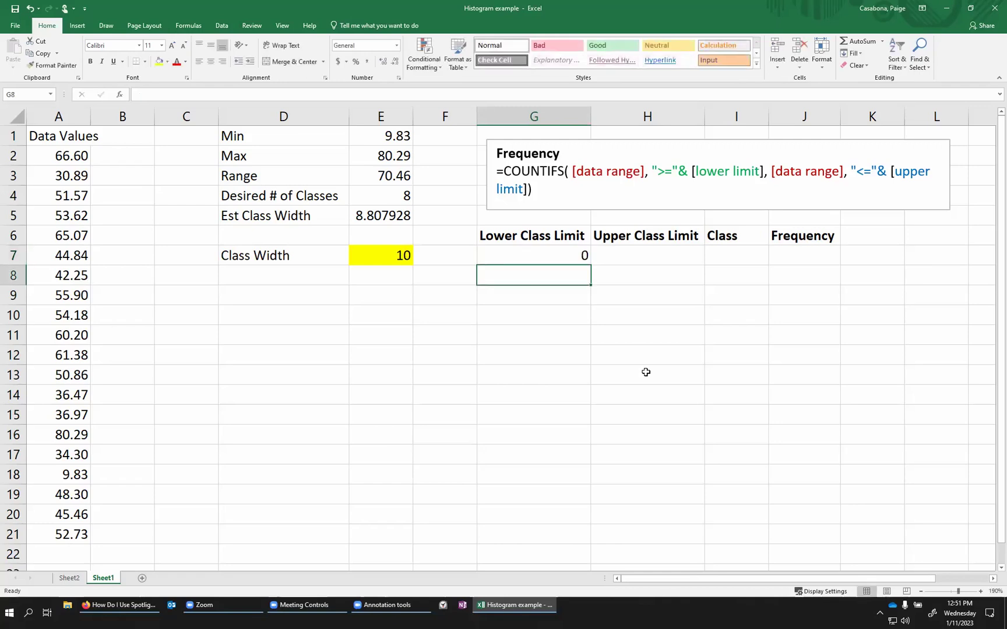
text(10)
key(Return)
text(20)
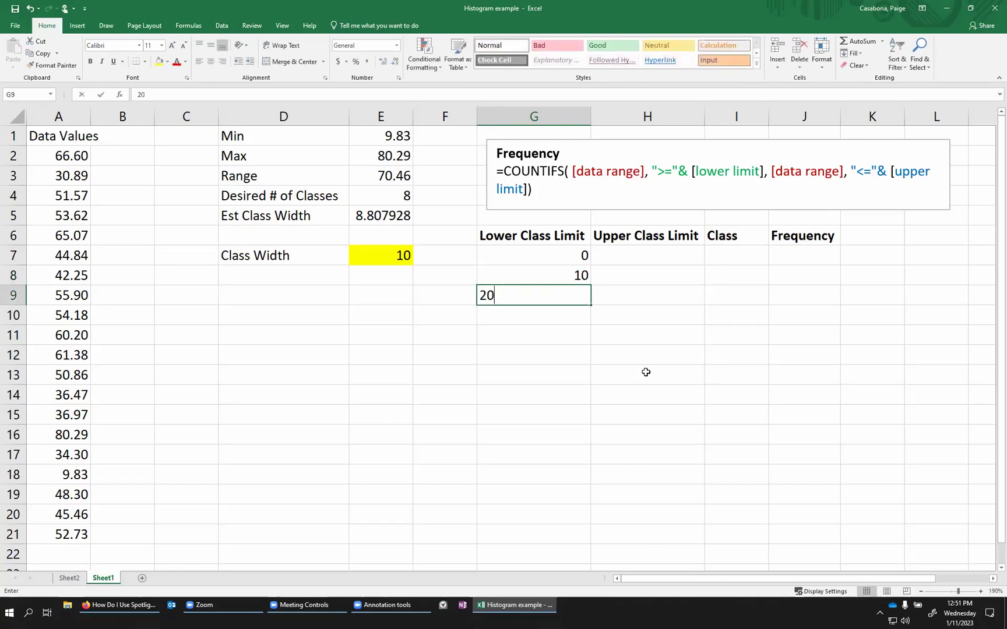
key(Return)
Replace G8 with =G7+10 and fill it down to G16, giving limits through 90
key(Up)
key(Up)
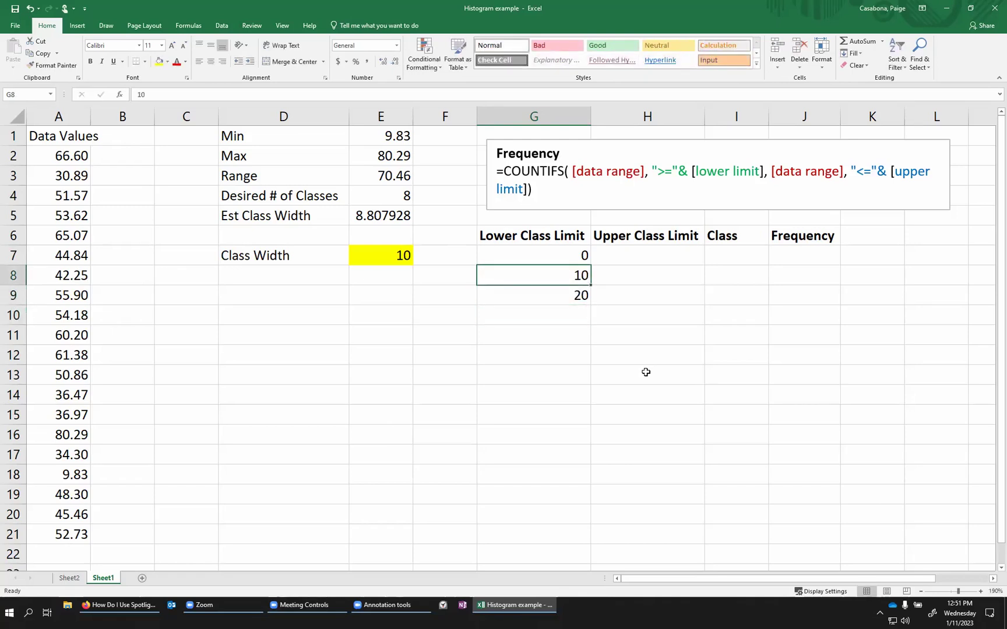
text(=)
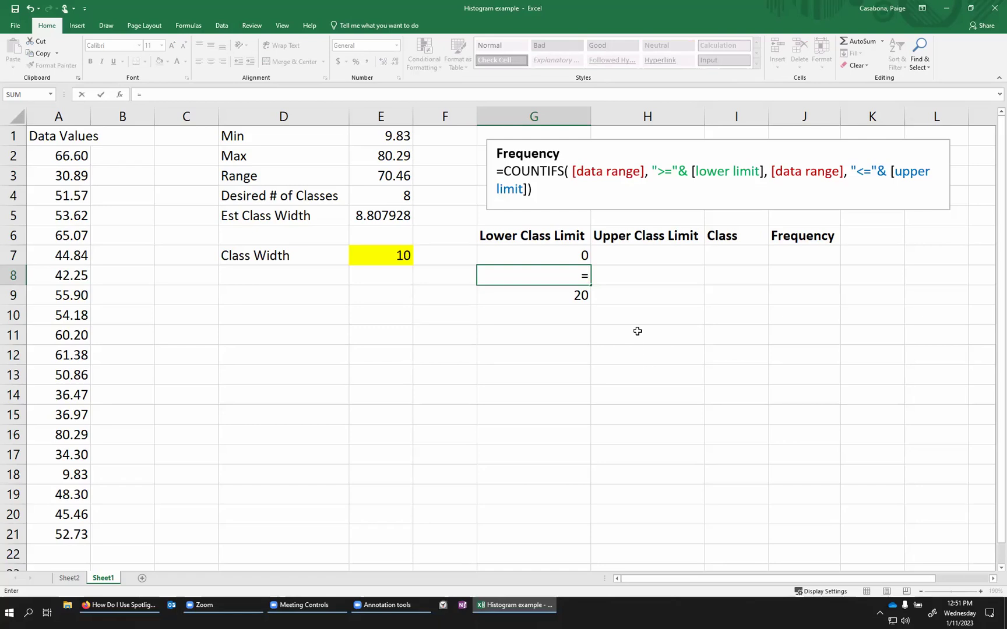
click(562, 254)
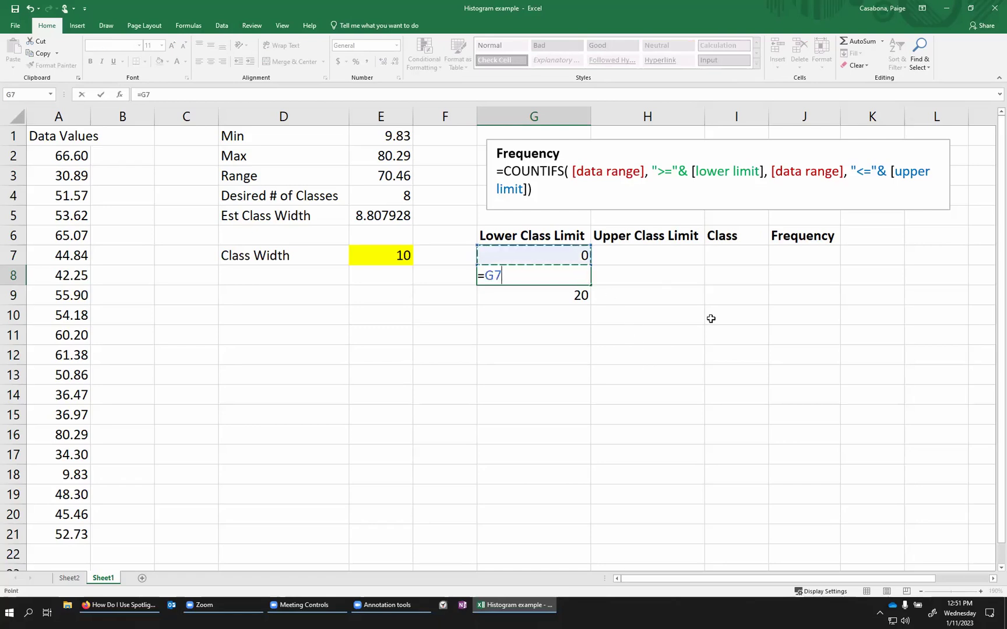
text(+10)
key(Return)
click(553, 274)
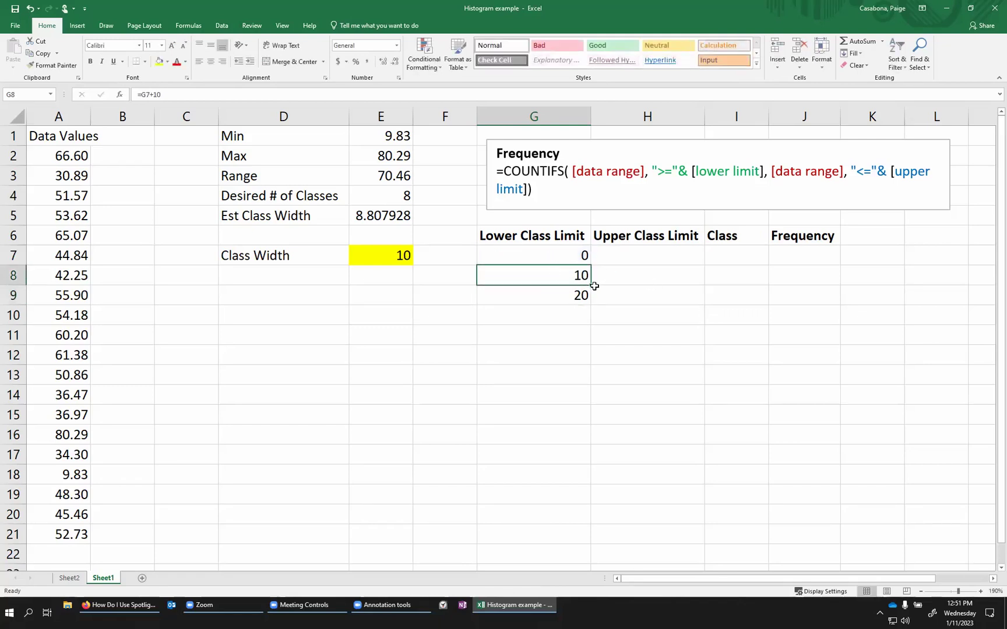
drag(592, 285, 595, 444)
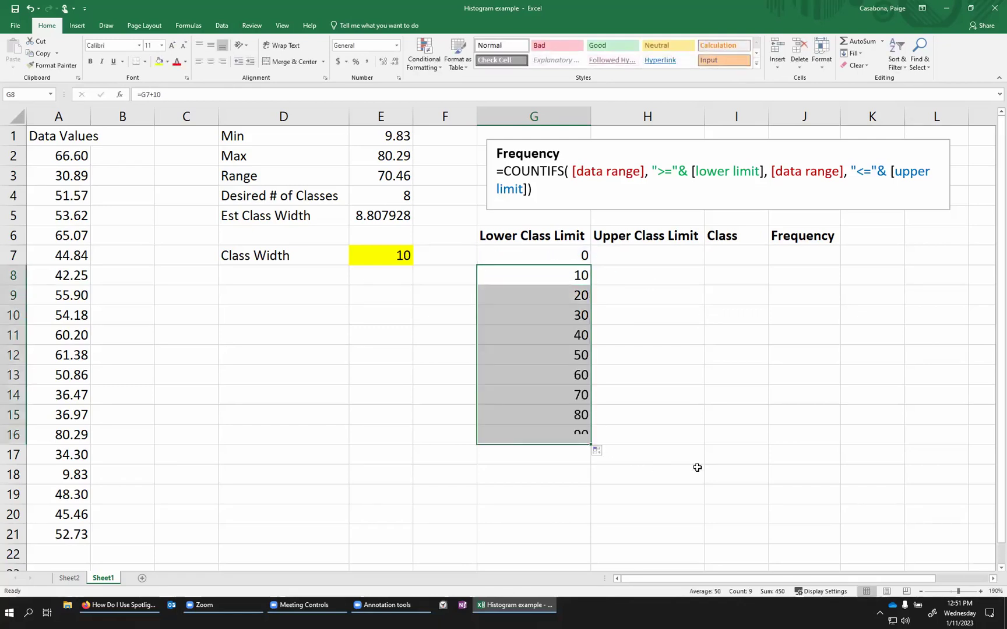
Check the copied lower-limit formulas from G8 down to the last limit of 90
double_click(561, 279)
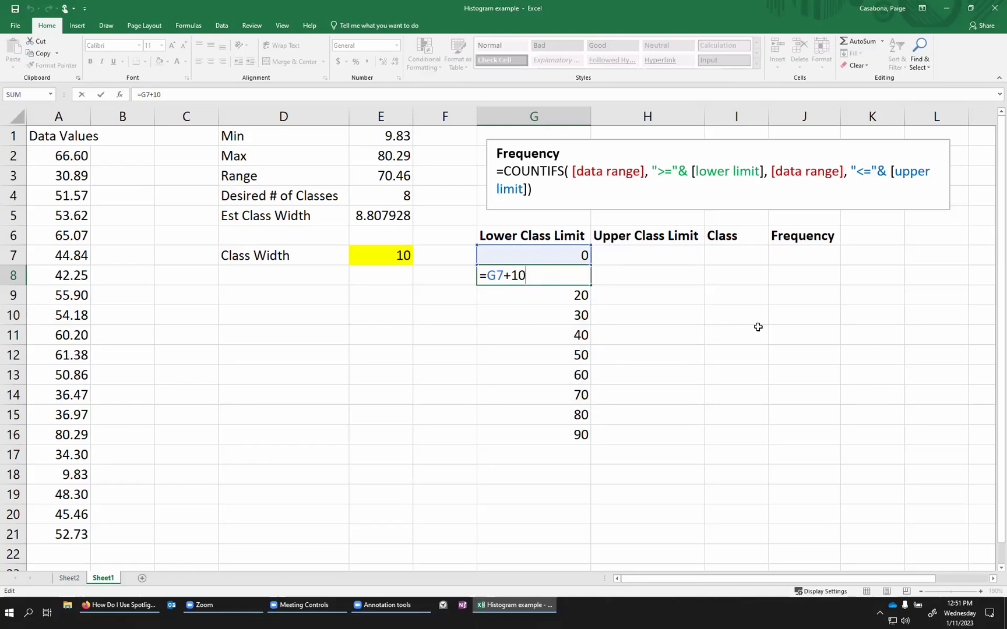
key(Return)
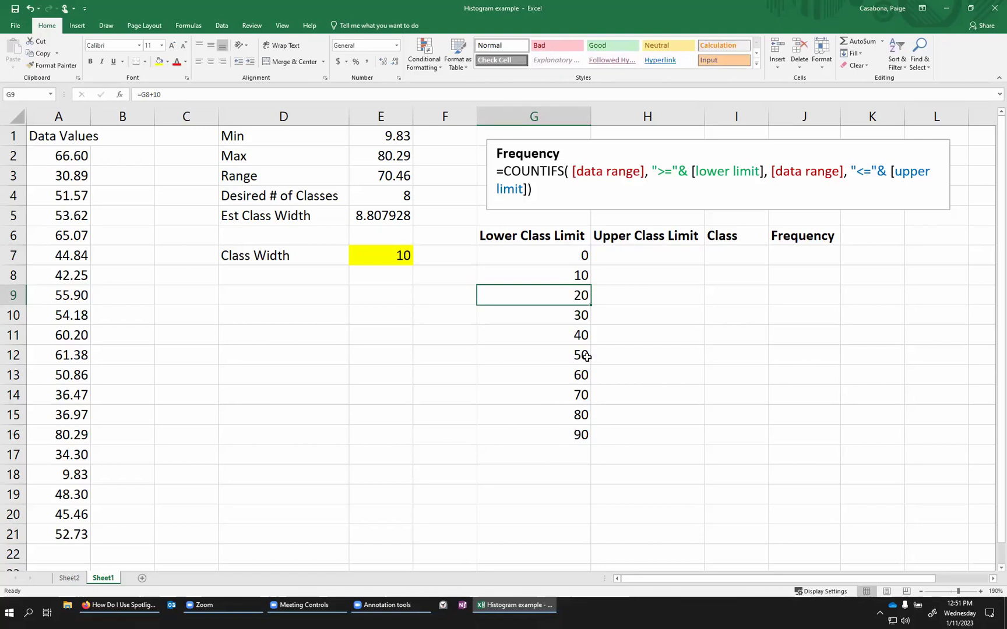
key(Down)
click(558, 431)
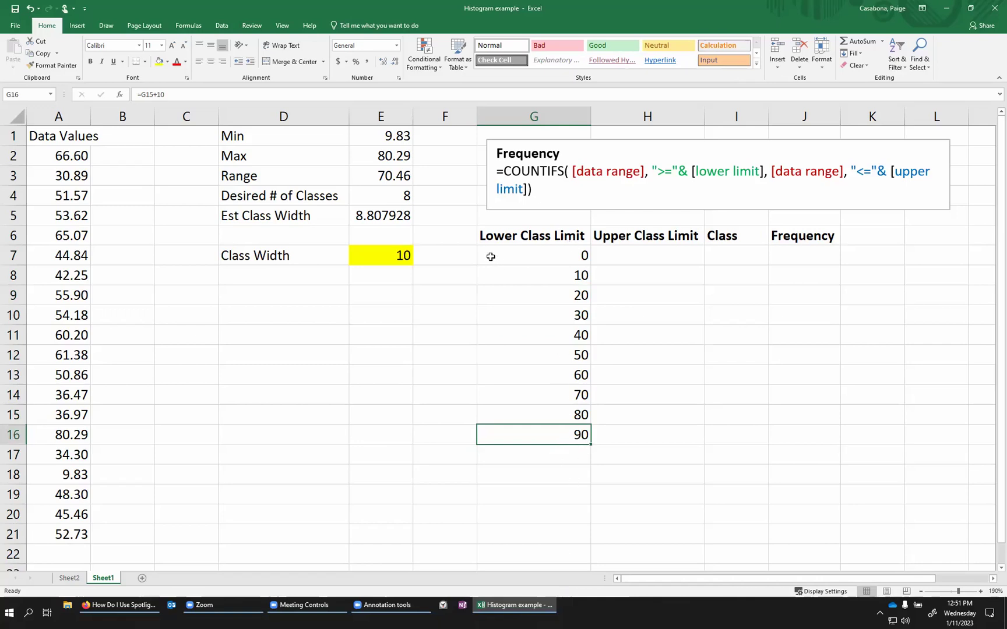
click(645, 256)
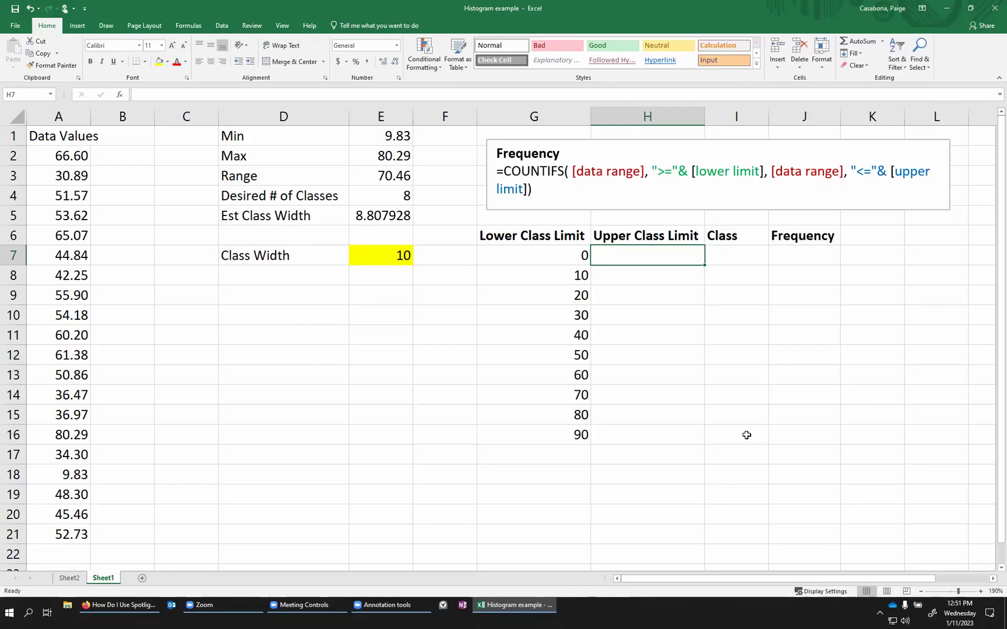
Enter 9.99 as the first Upper Class Limit in H7
text(<10)
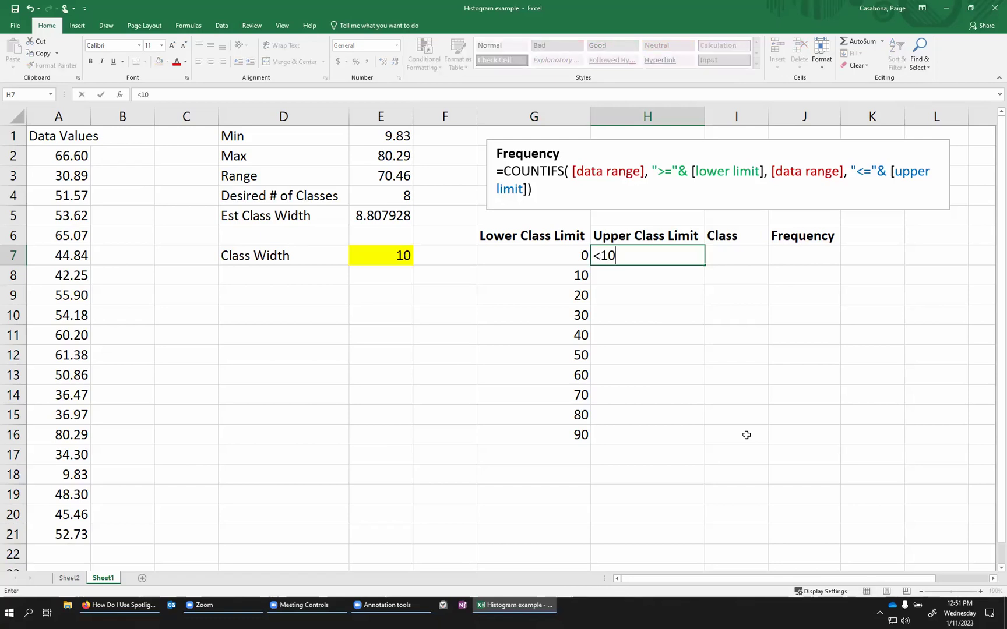
key(BackSpace)
key(BackSpace)
text(10)
key(BackSpace)
key(BackSpace)
key(BackSpace)
text(10)
key(BackSpace)
key(BackSpace)
text(9.)
text(99)
key(Return)
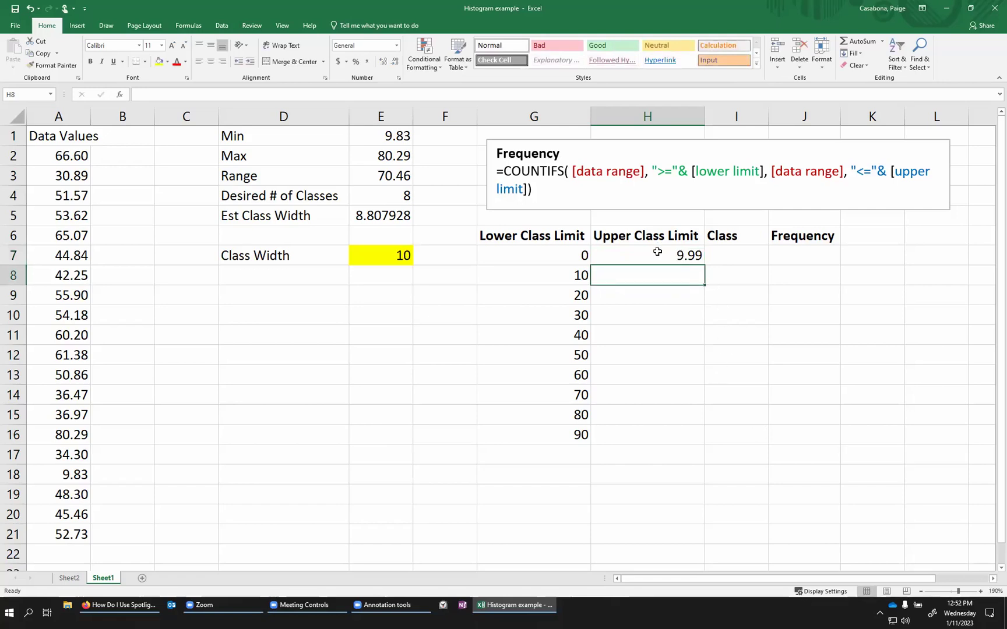
Enter =H7+10 in H8 and fill it down to H16, giving upper limits up to 99.99
text(=)
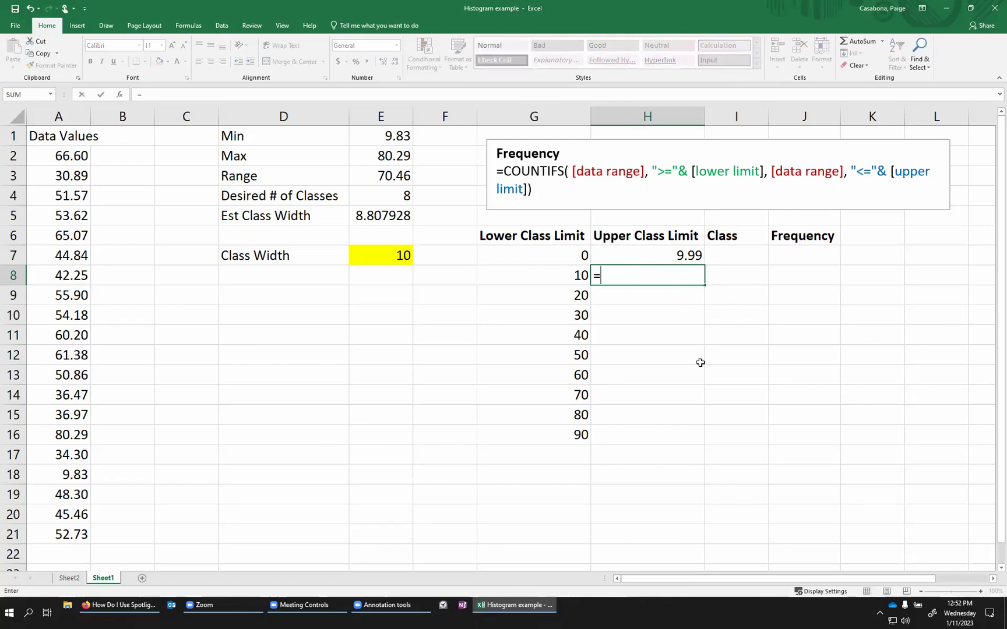
text(H7+10)
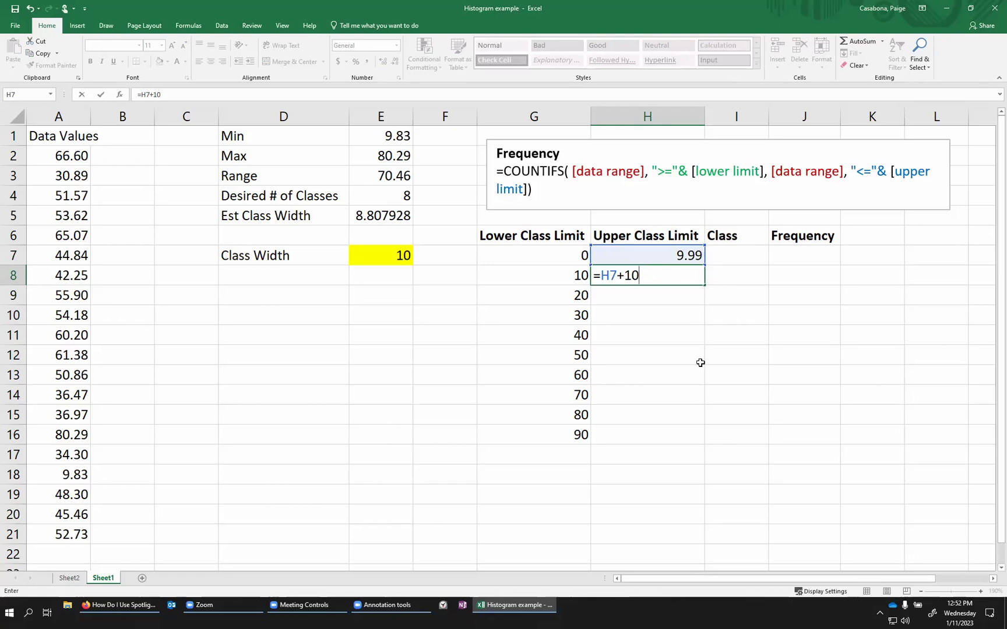
key(Return)
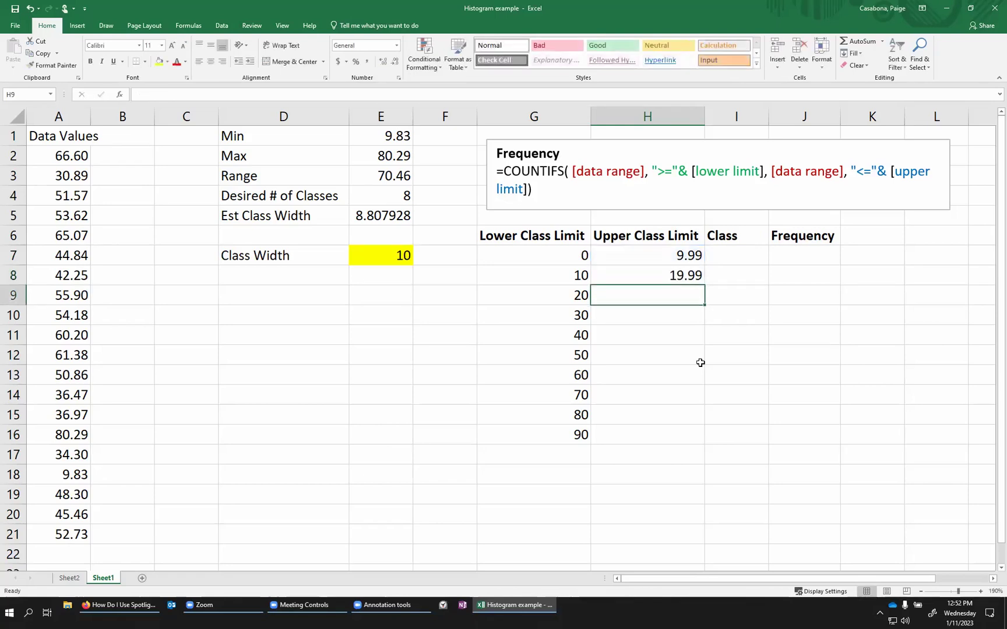
click(577, 279)
click(651, 276)
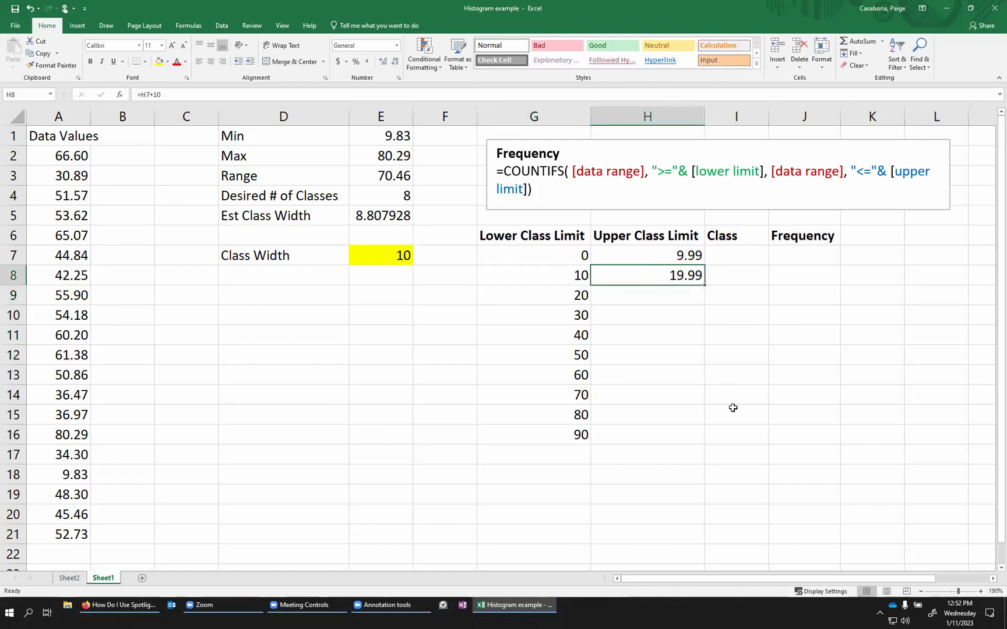
click(560, 298)
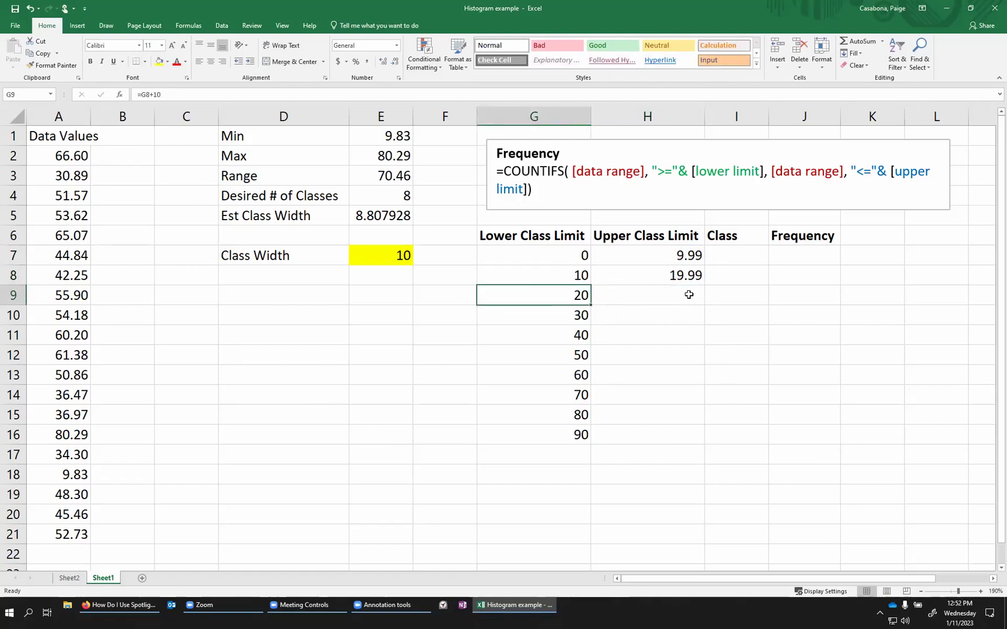
click(638, 274)
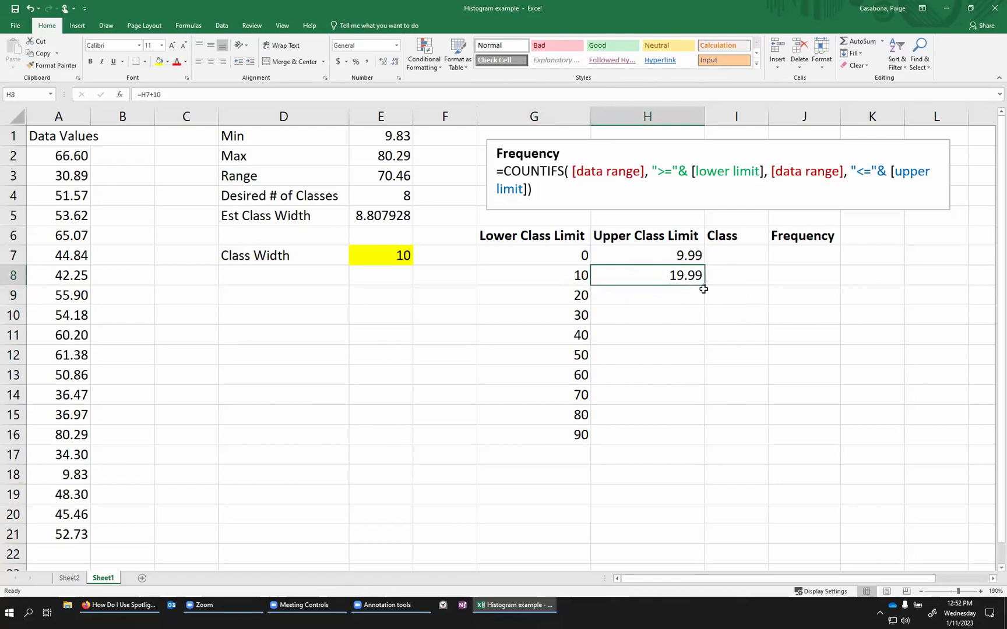
drag(705, 285, 710, 445)
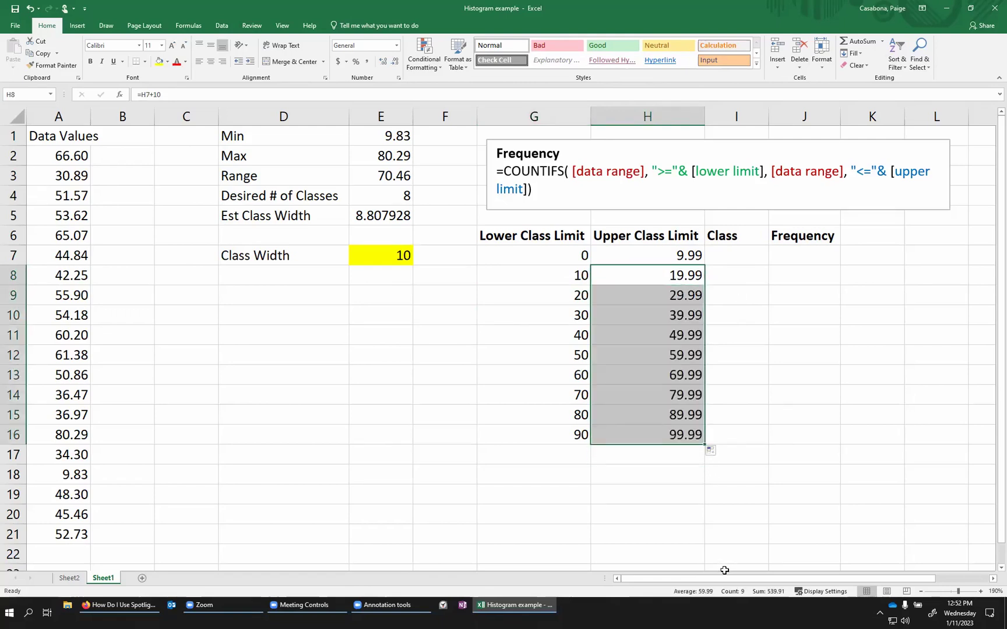
Compare the class limits with the 80.29 maximum and select the 80–89.99 and 90–99.99 rows
drag(564, 247, 693, 415)
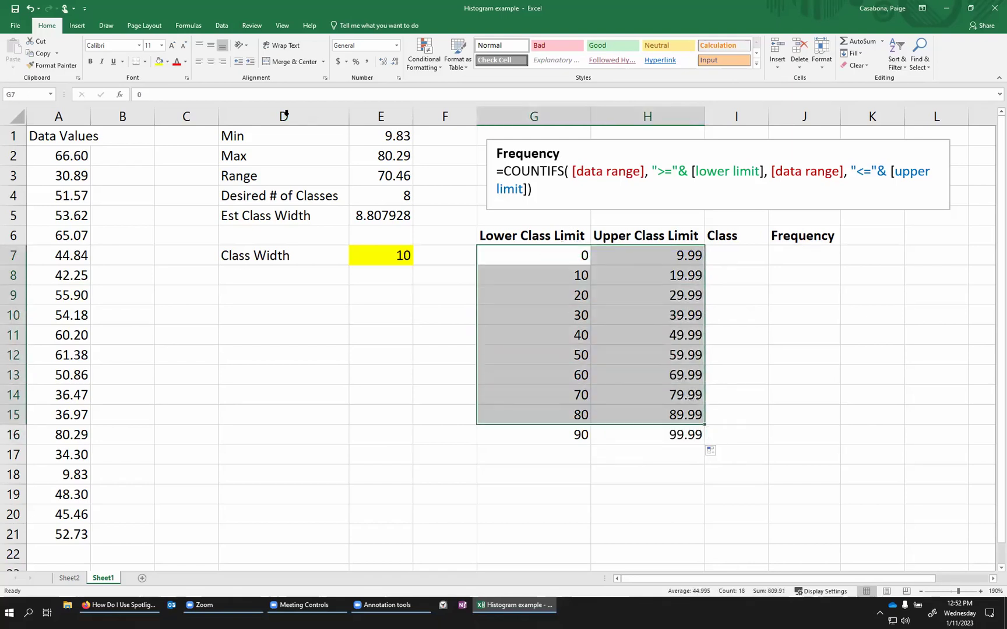
click(382, 156)
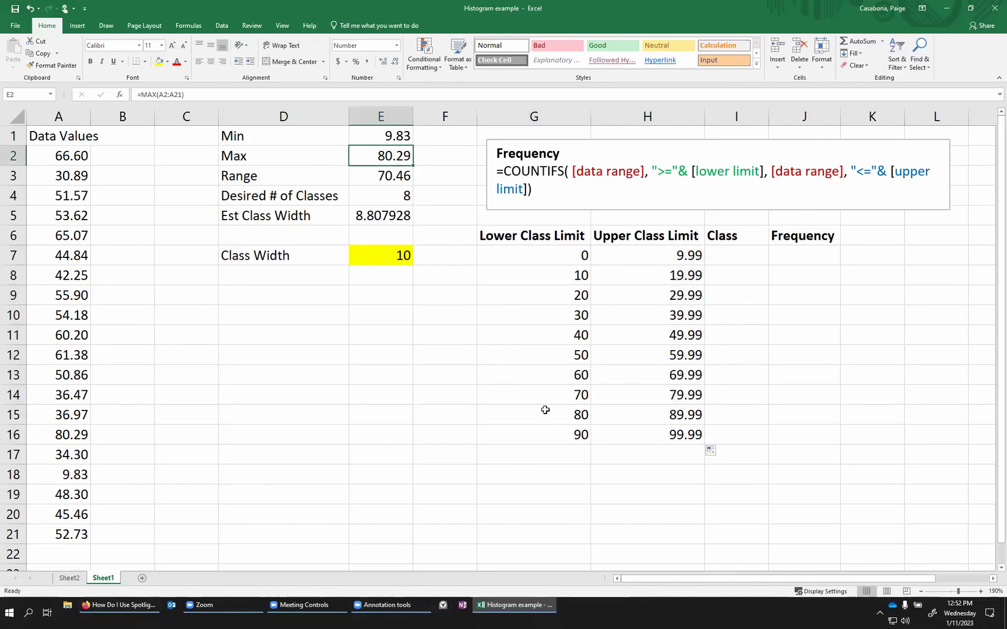
drag(556, 410, 620, 414)
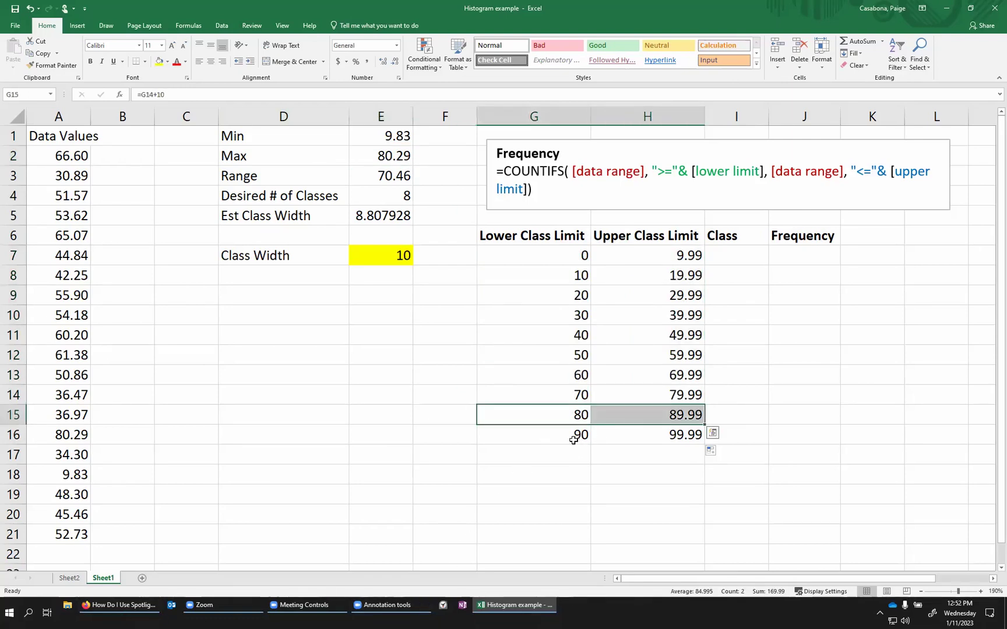
drag(573, 440, 641, 436)
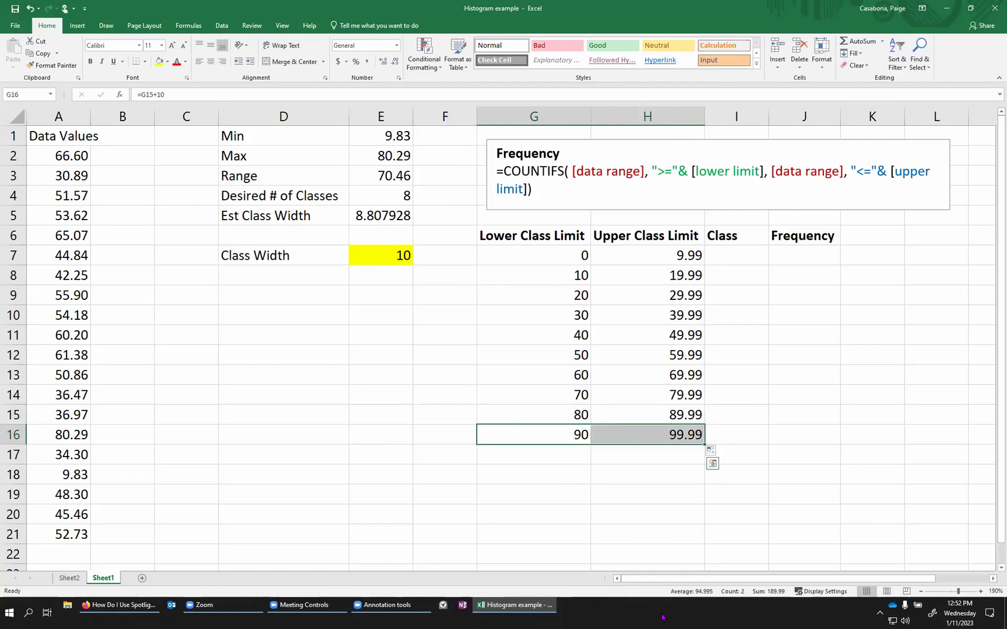
Delete the 90–99.99 class row, briefly extend the lower limits, then undo the extension
key(Delete)
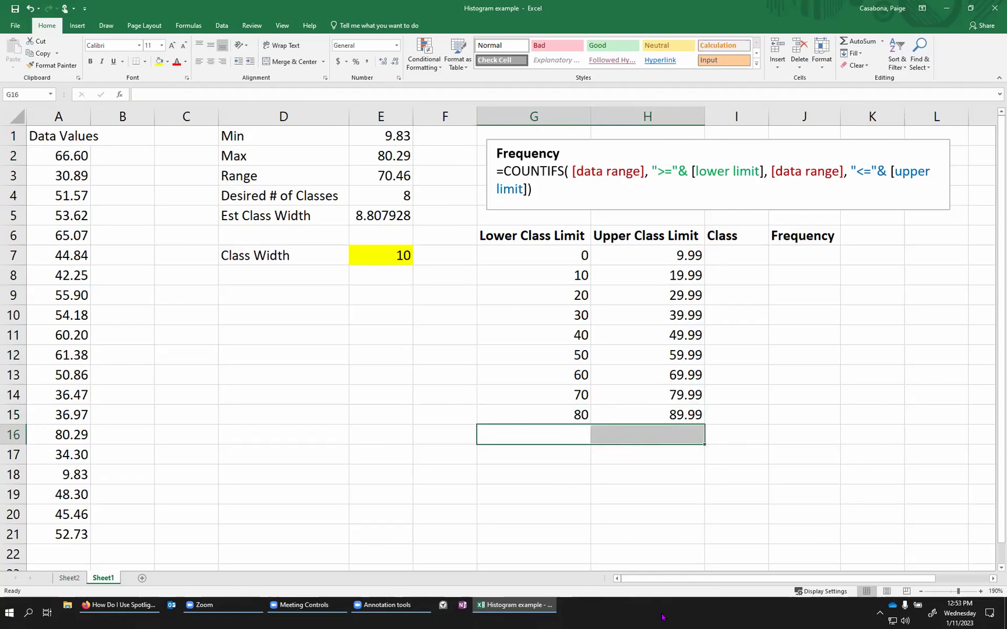
click(573, 411)
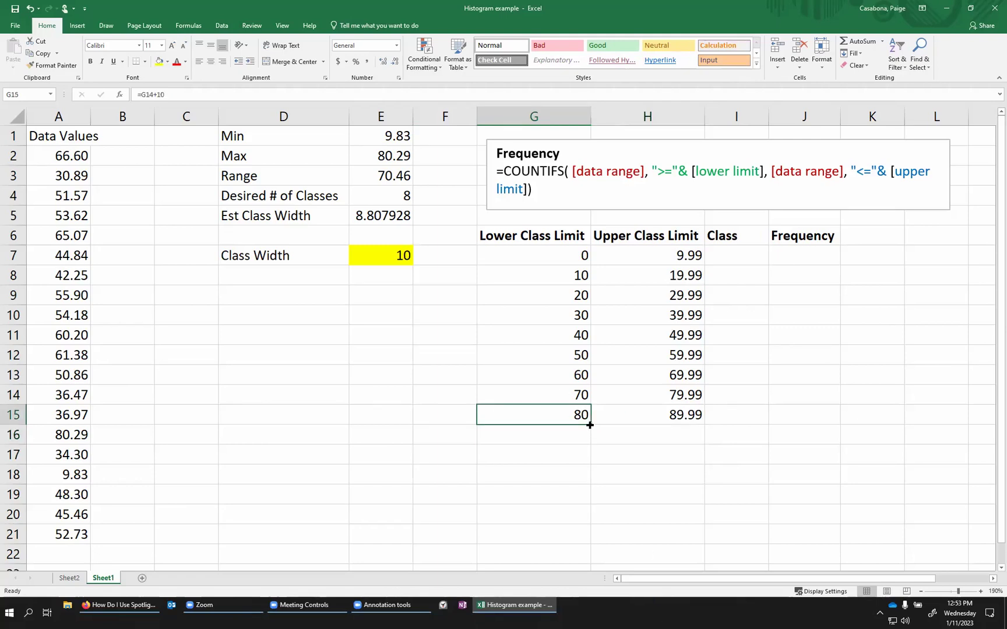
drag(591, 425, 593, 530)
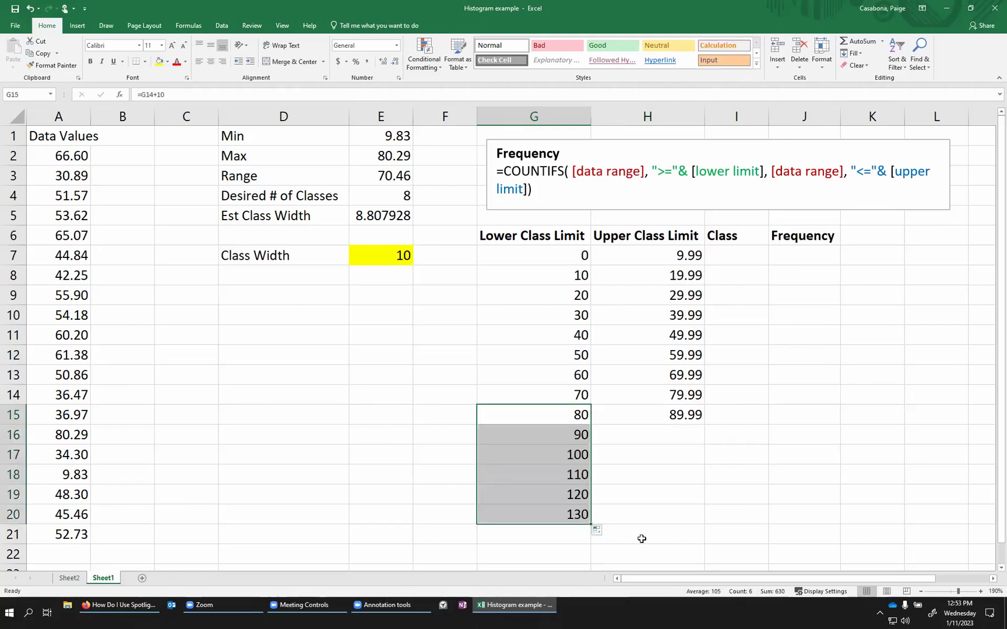
key(ctrl+z)
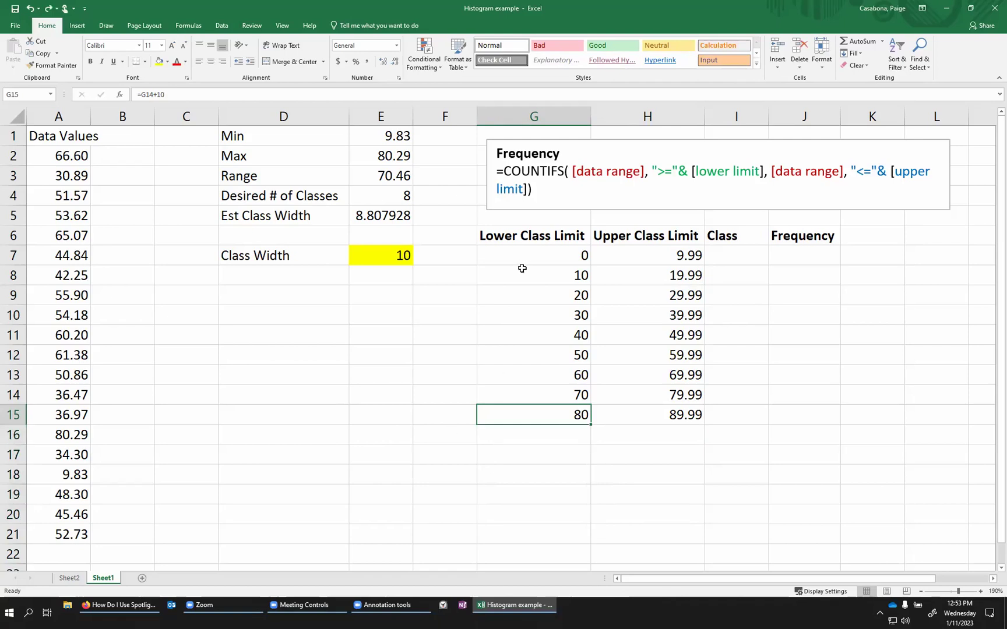
Check that classes 0–9.99 through 80–89.99 cover the minimum and maximum values
drag(533, 256, 645, 261)
drag(577, 414, 623, 410)
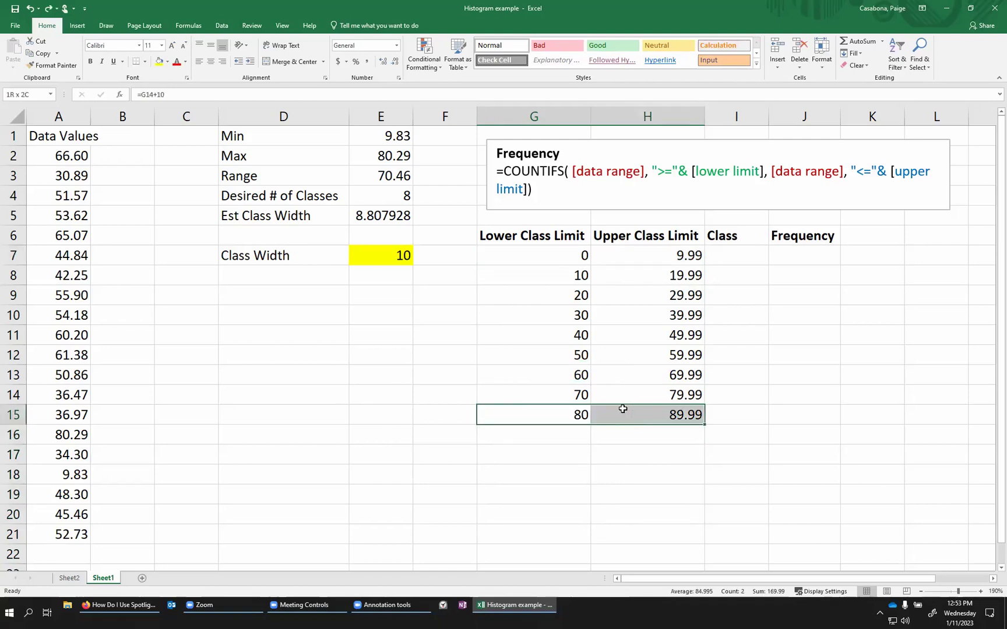
drag(389, 134, 387, 156)
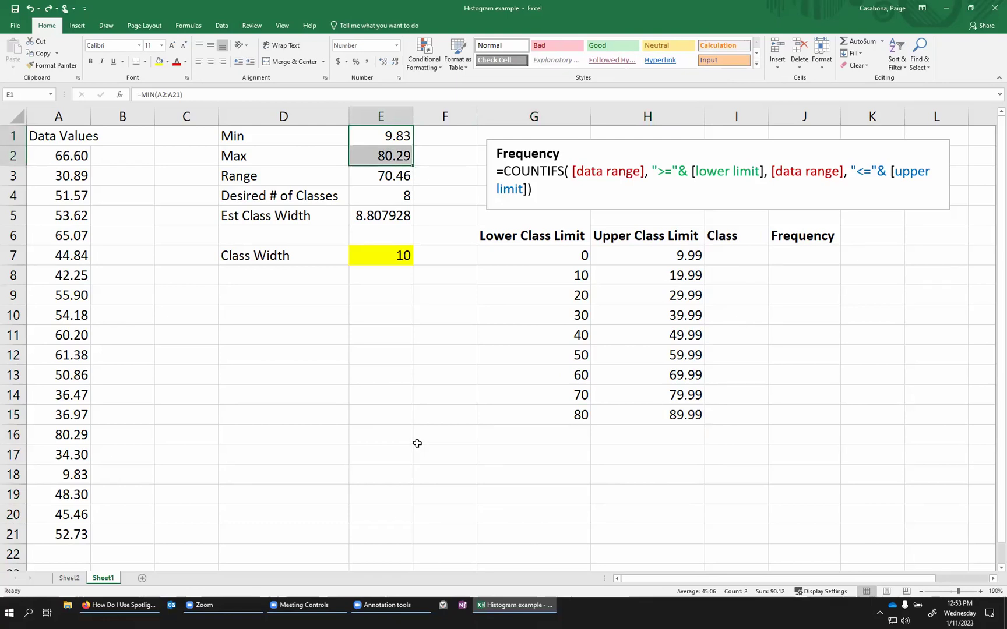
drag(560, 255, 656, 421)
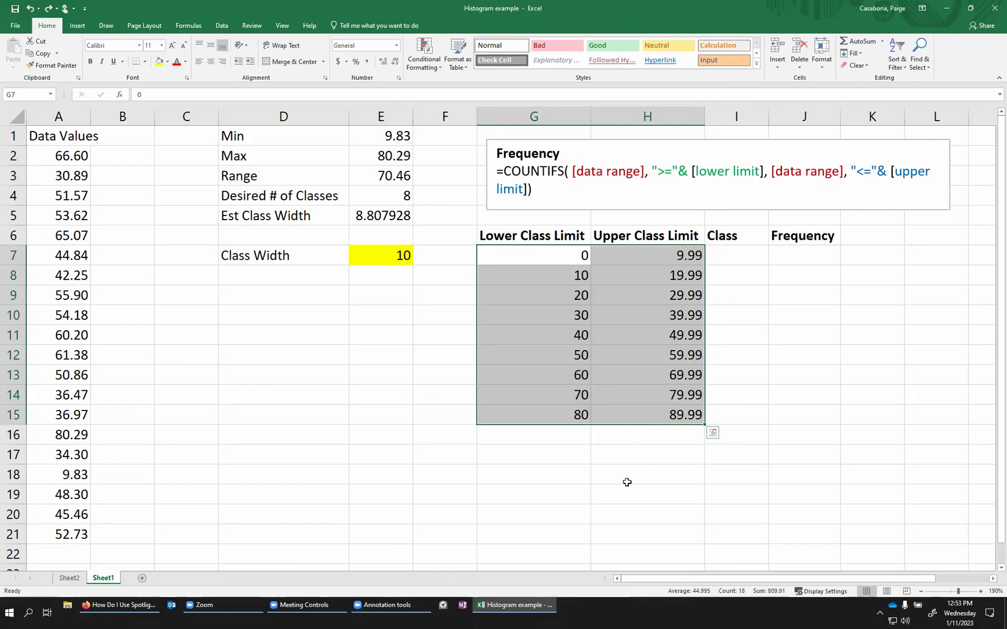
key(Right)
key(Right)
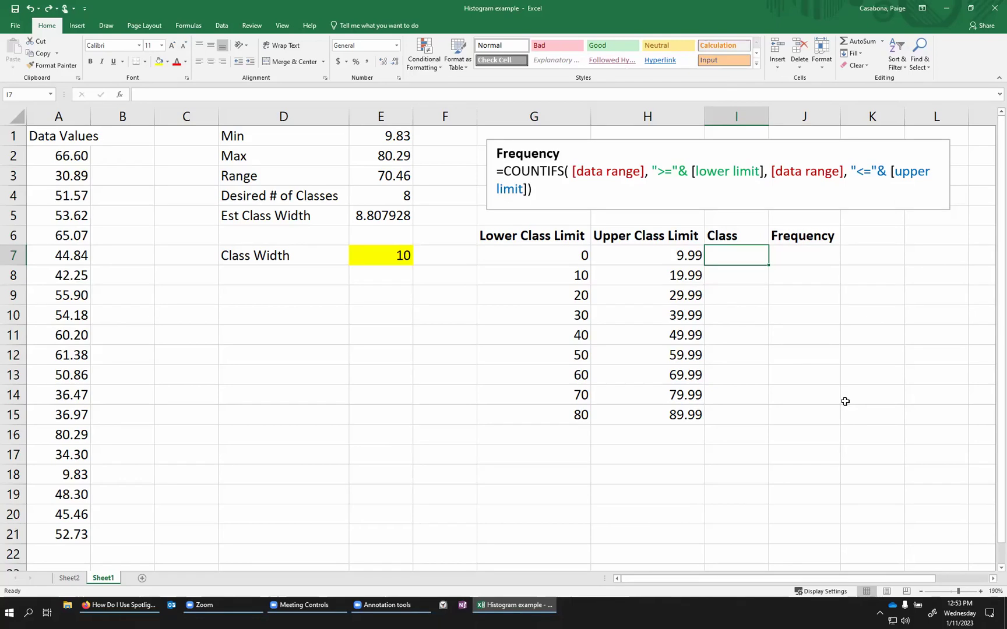
text(0-)
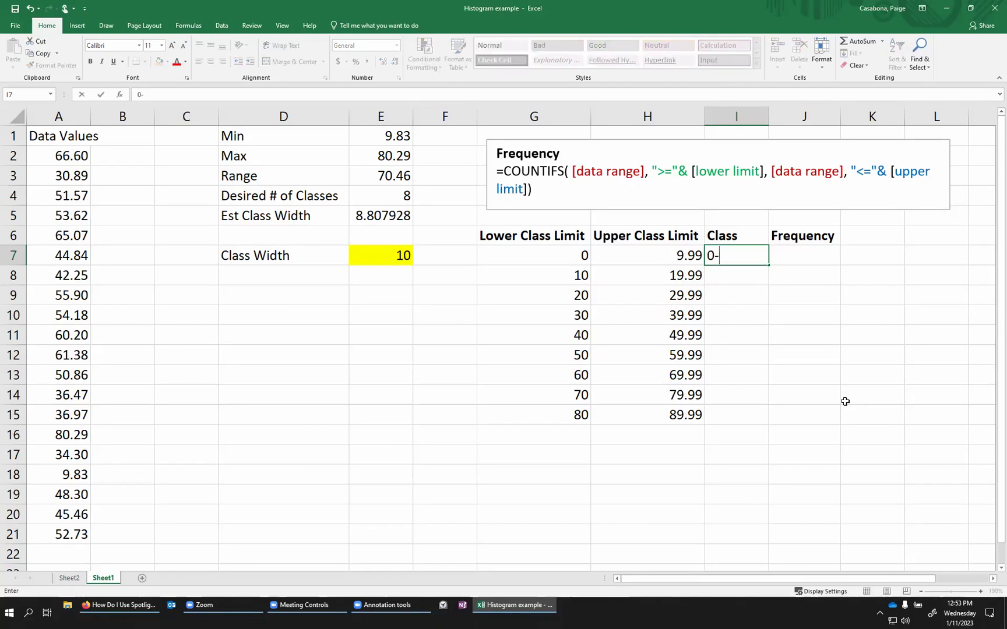
text(9.99)
key(Return)
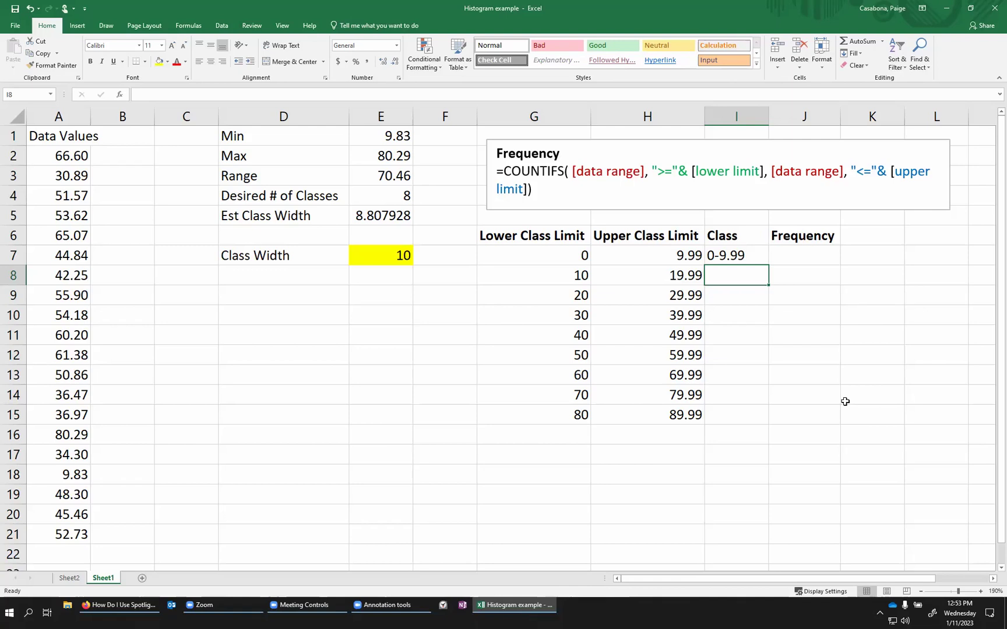
key(Up)
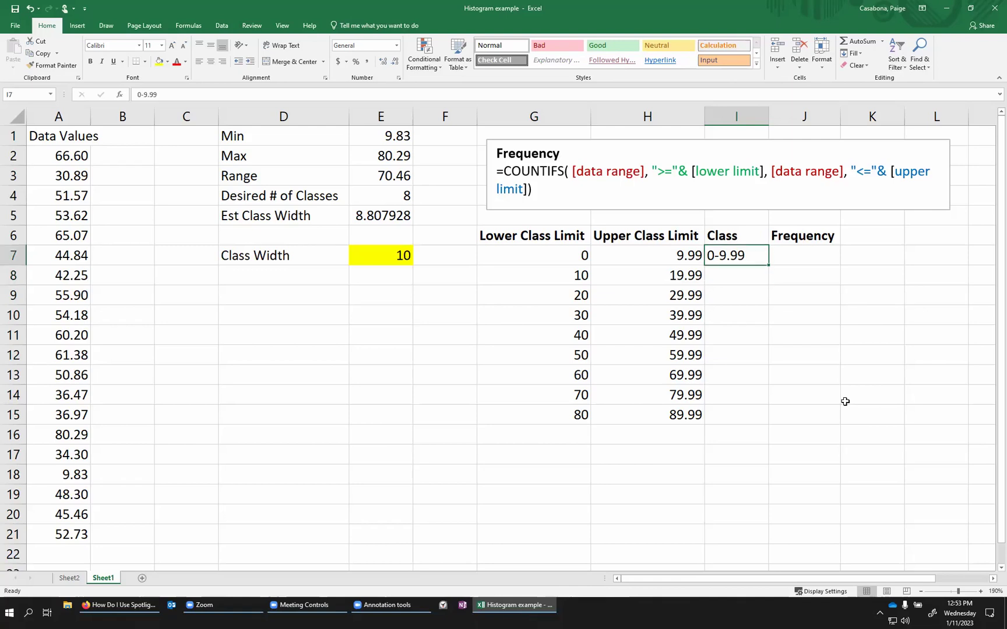
key(Delete)
Enter =CONCAT(G7,"-",H7) in I7 so the first class label reads 0-9.99
text(=co)
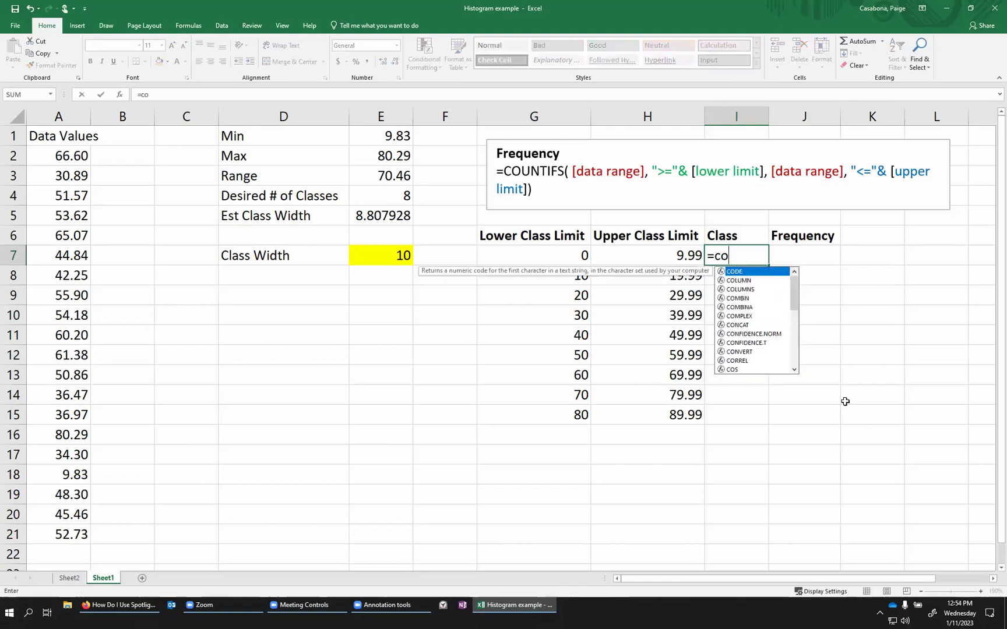
key(BackSpace)
key(BackSpace)
text(CONCAT)
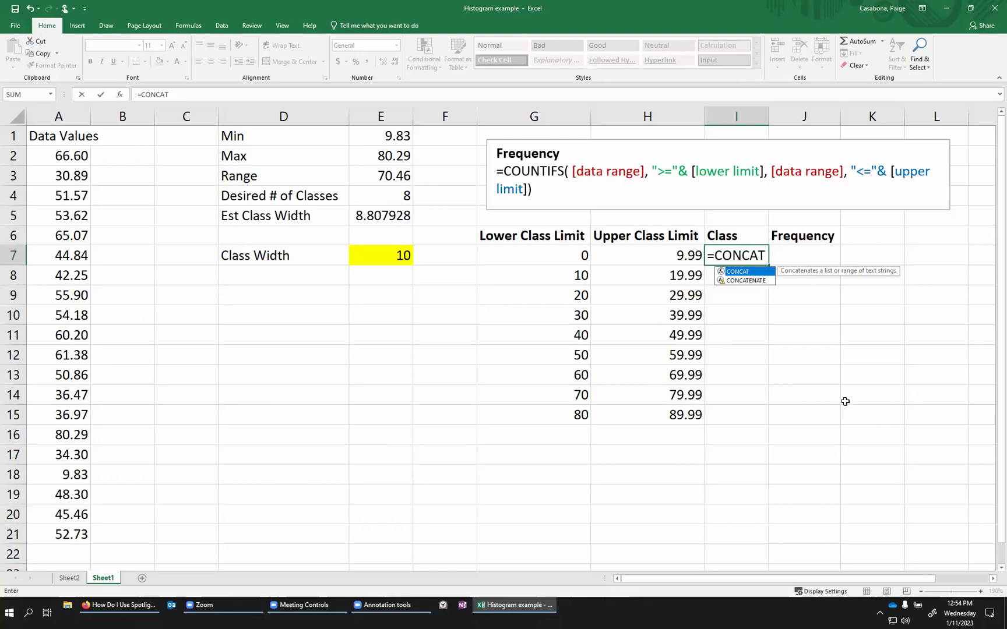
text(()
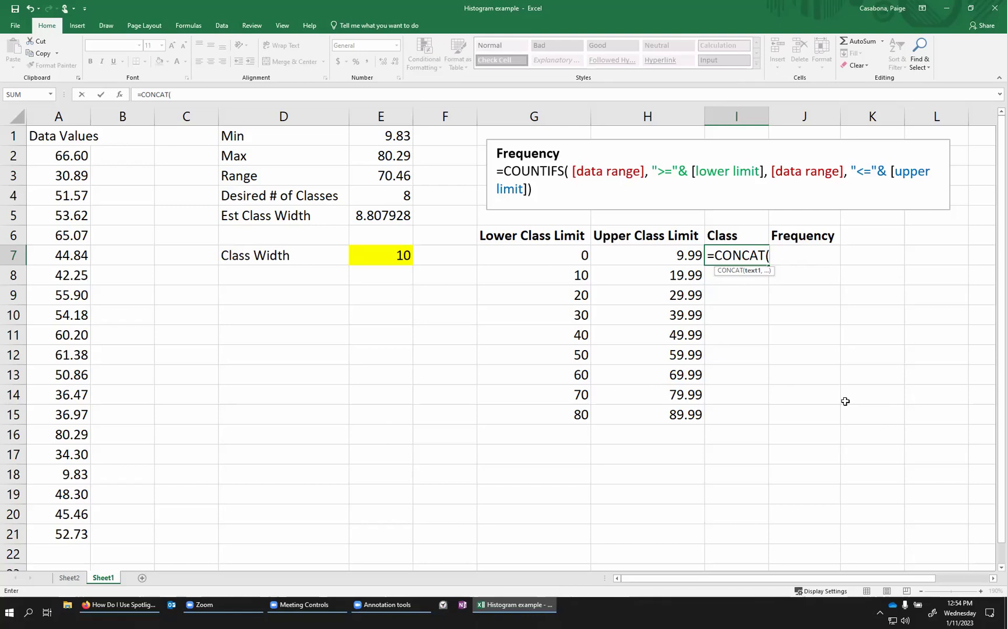
click(565, 260)
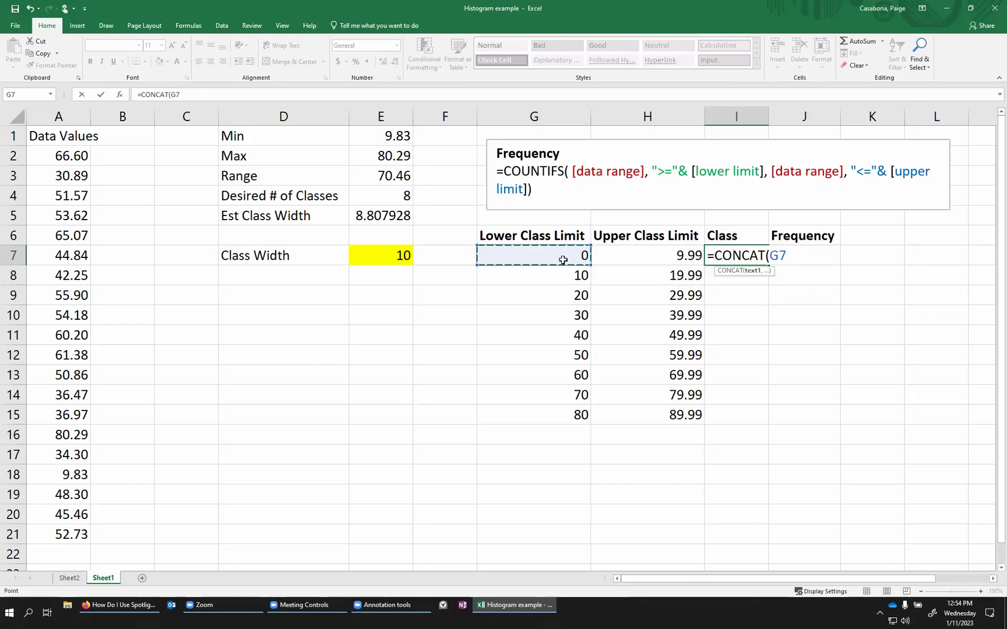
text(,)
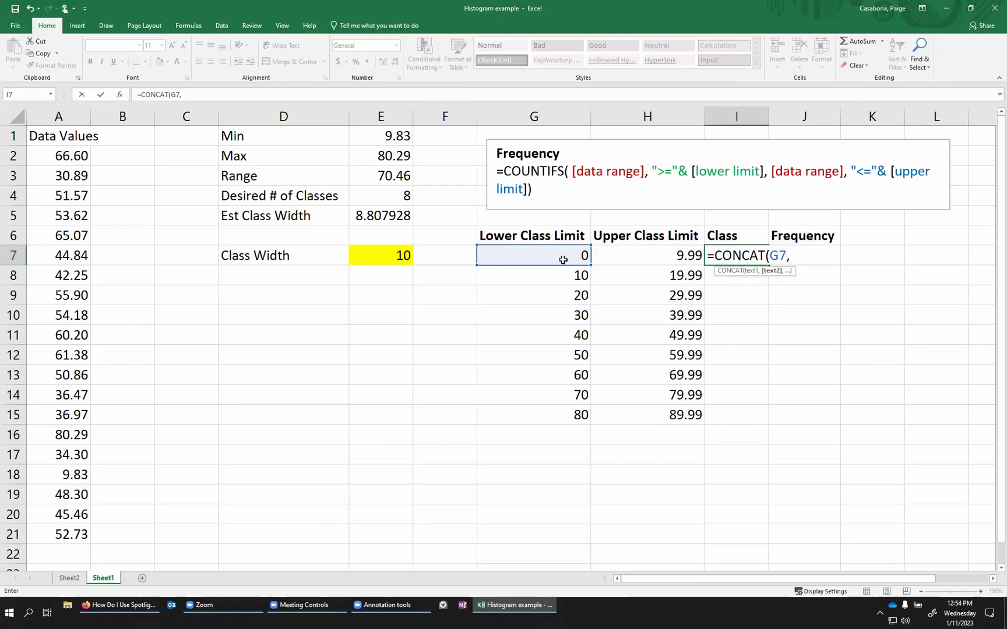
text("-")
text(,)
click(633, 254)
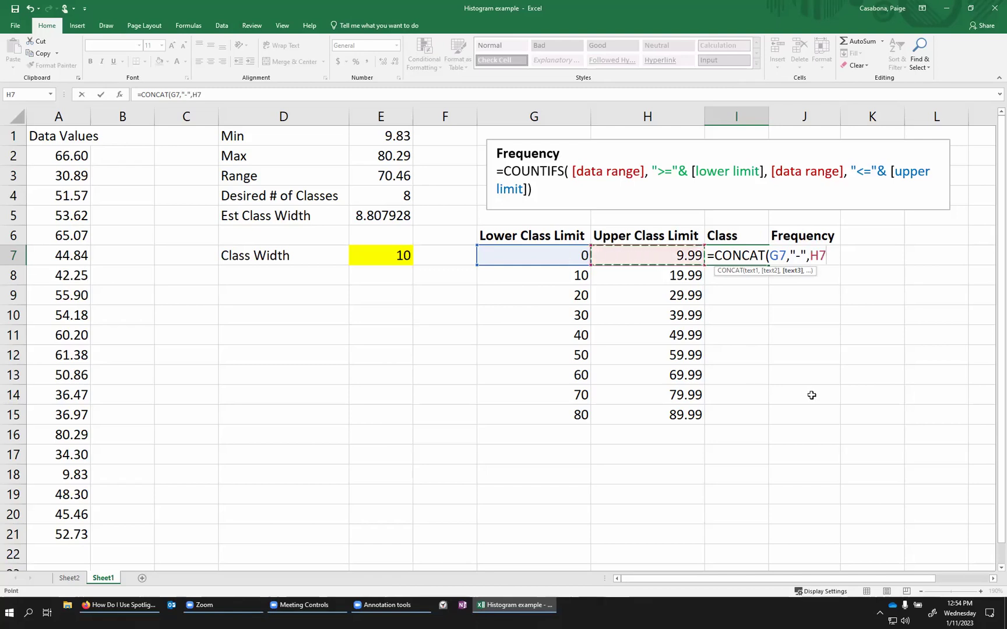
text())
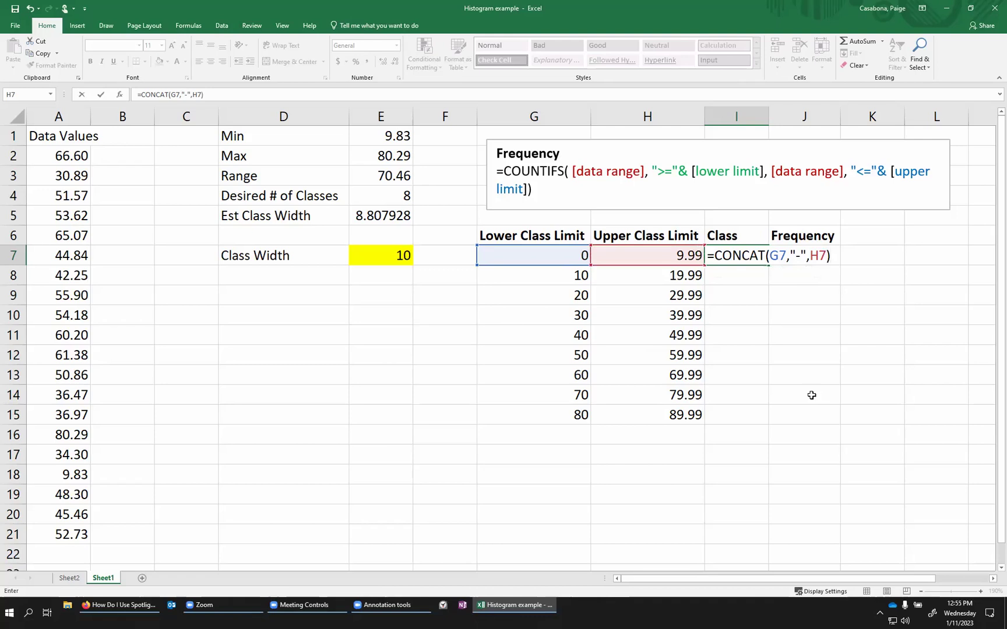
key(Return)
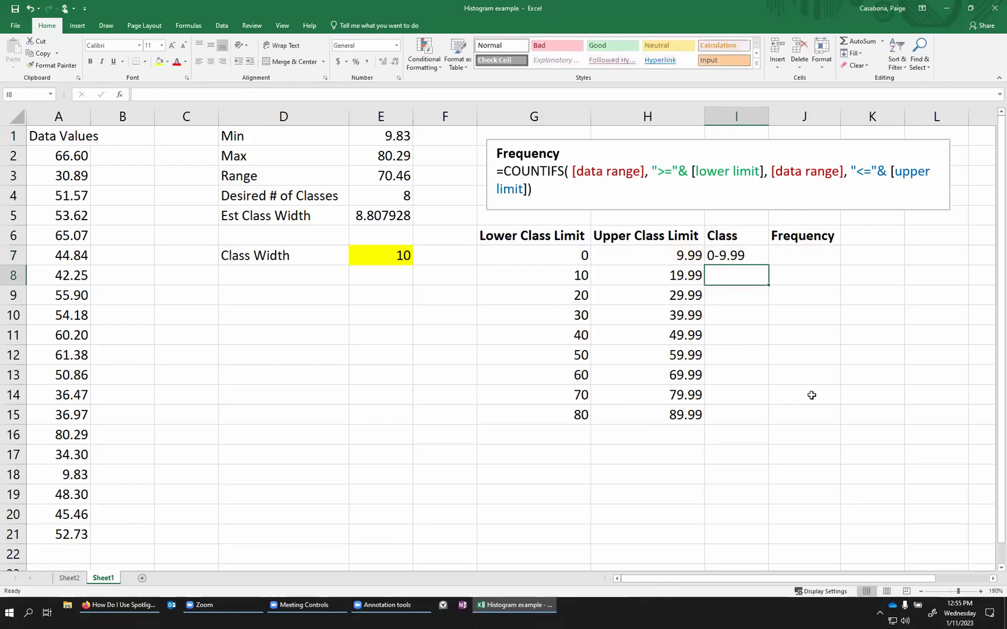
Copy the I7 CONCAT formula down to I15, listing labels 0-9.99 through 80-89.99
click(739, 257)
double_click(742, 255)
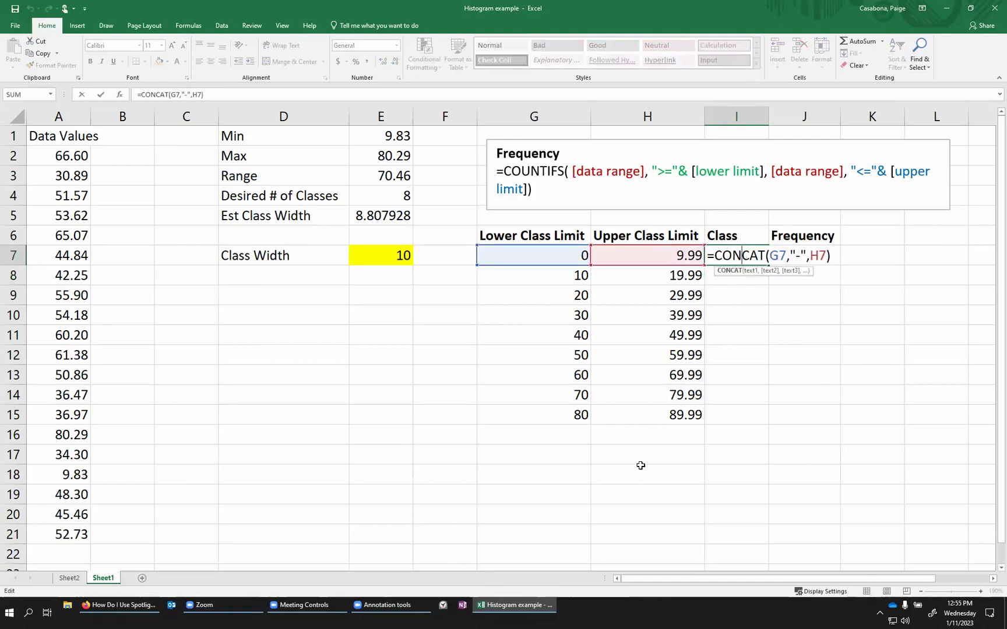
key(Return)
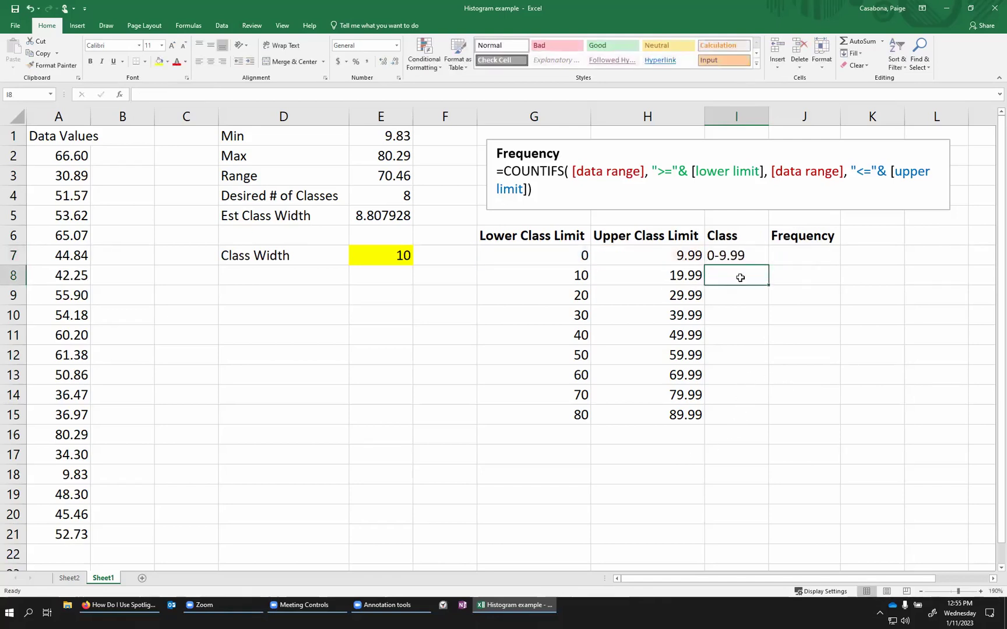
click(740, 250)
drag(769, 265, 760, 425)
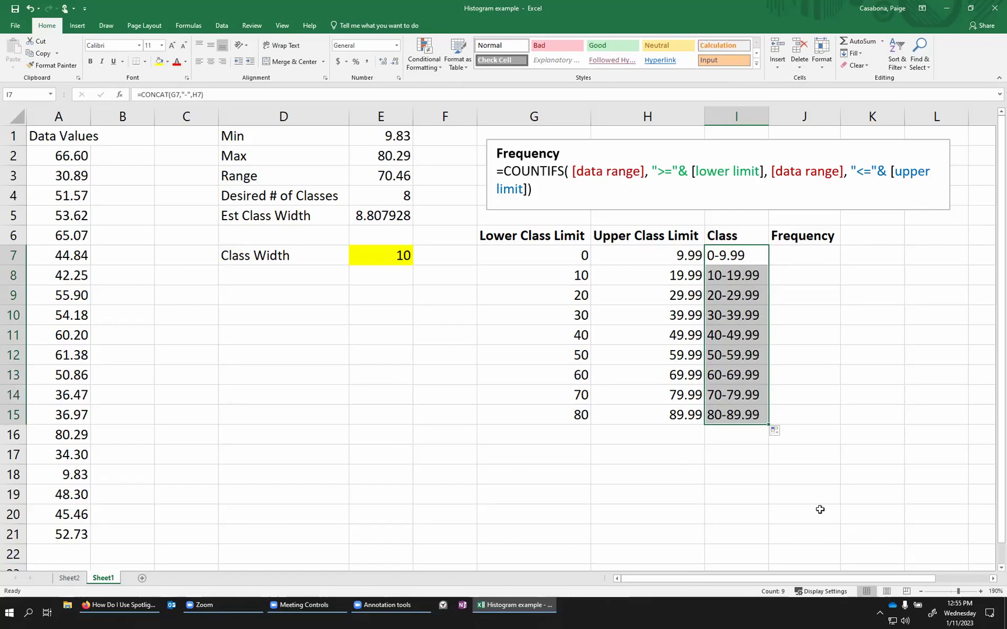
click(736, 115)
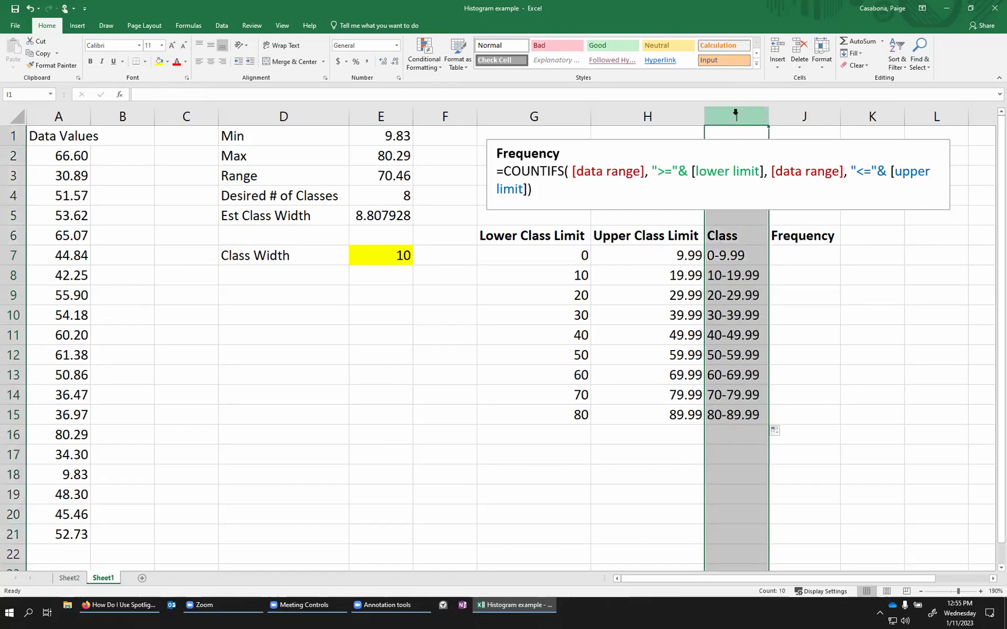
click(813, 256)
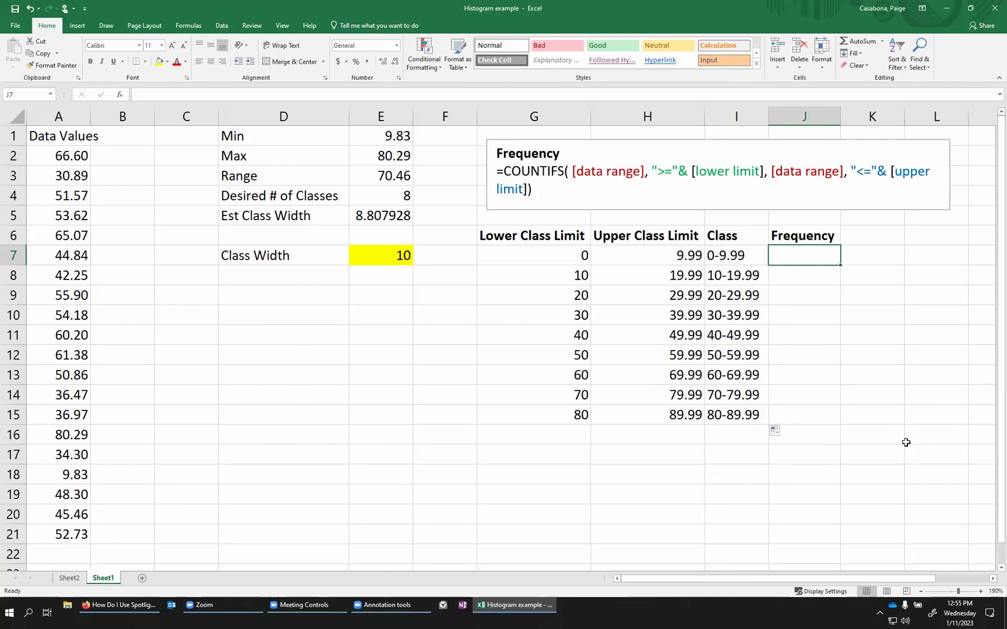
drag(557, 261, 614, 261)
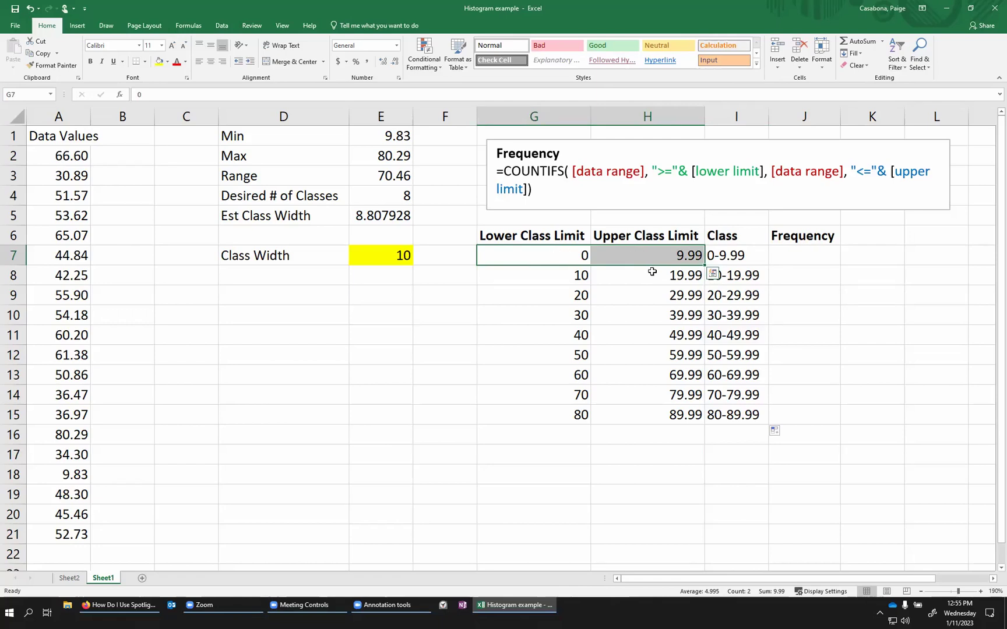
click(65, 476)
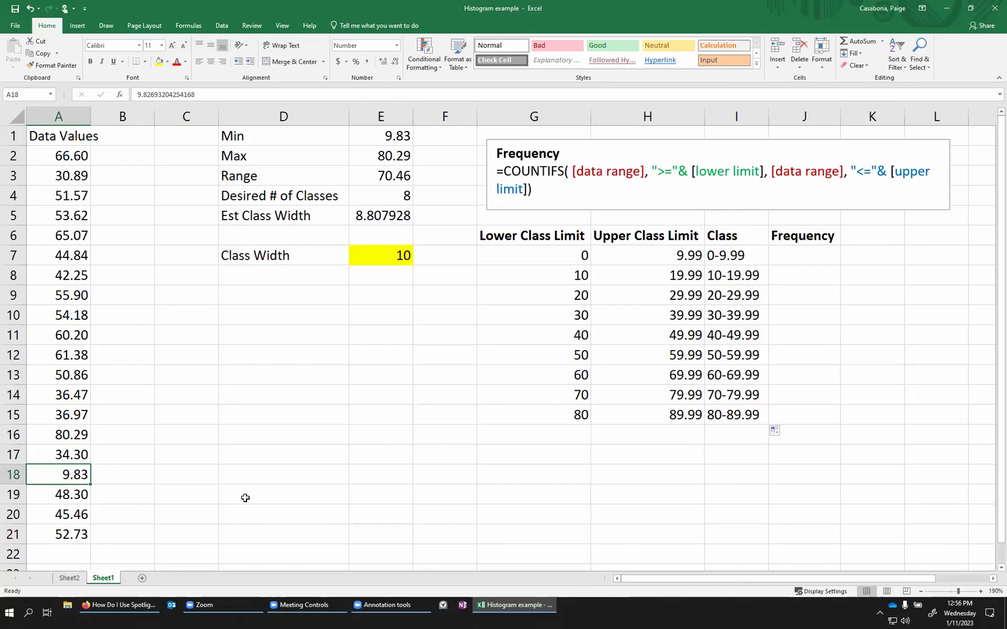
click(829, 256)
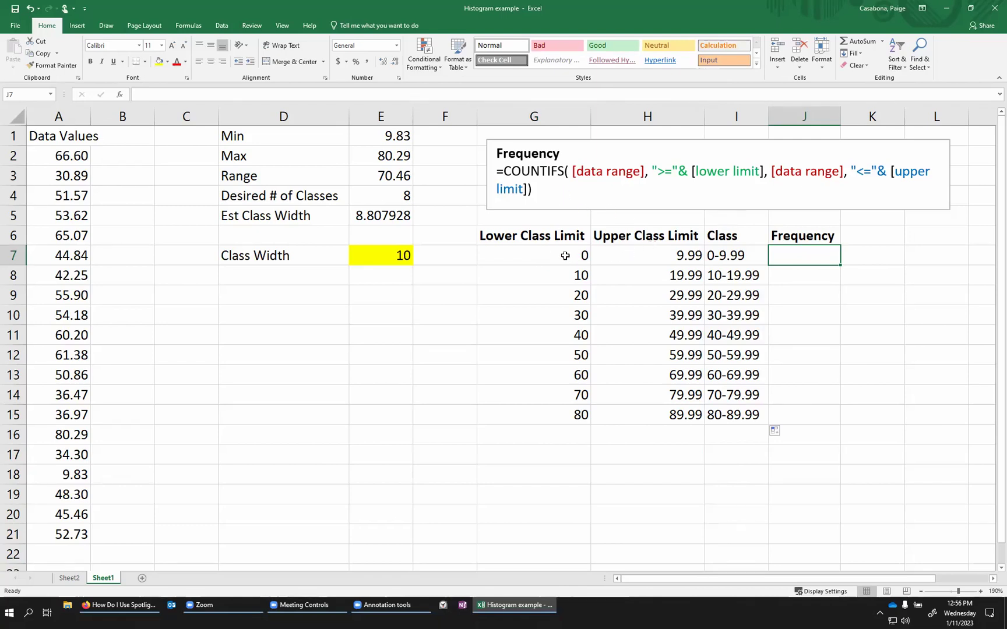
drag(559, 256, 608, 253)
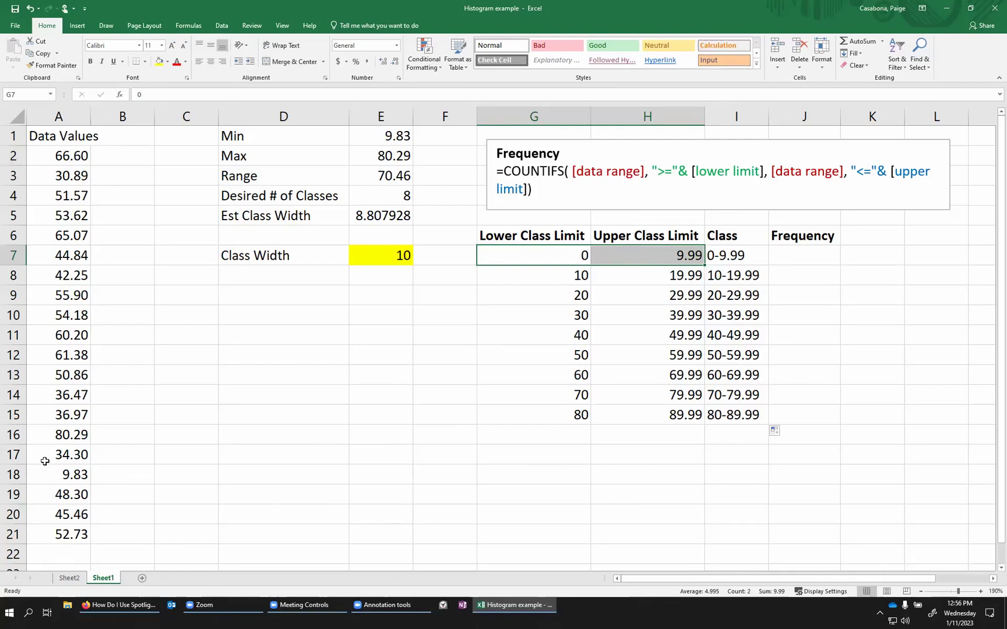
double_click(798, 255)
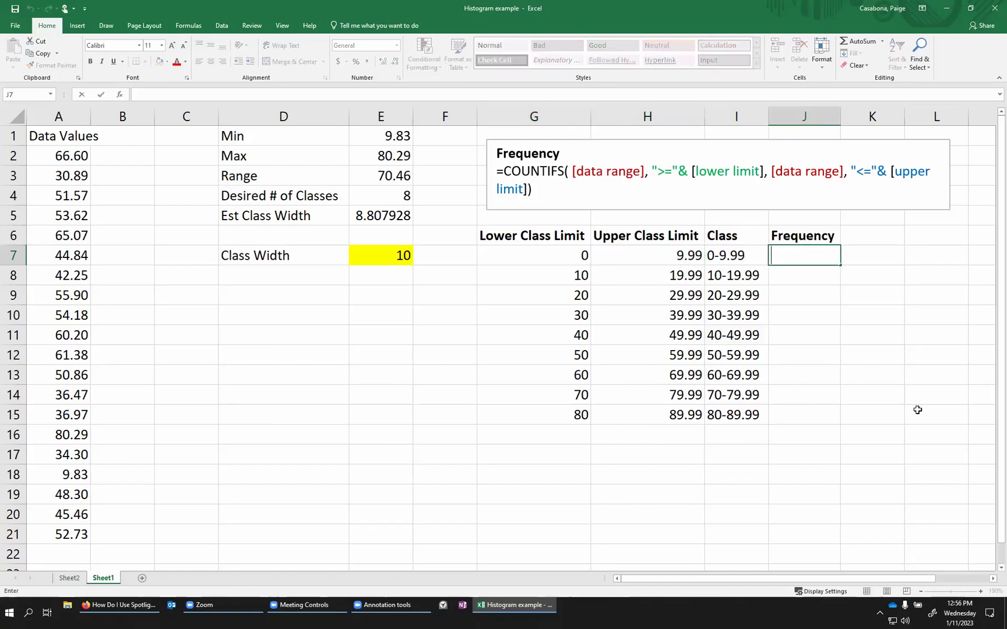
Start the J7 COUNTIFS formula with column A and the criterion ">="&G7
text(=COUN)
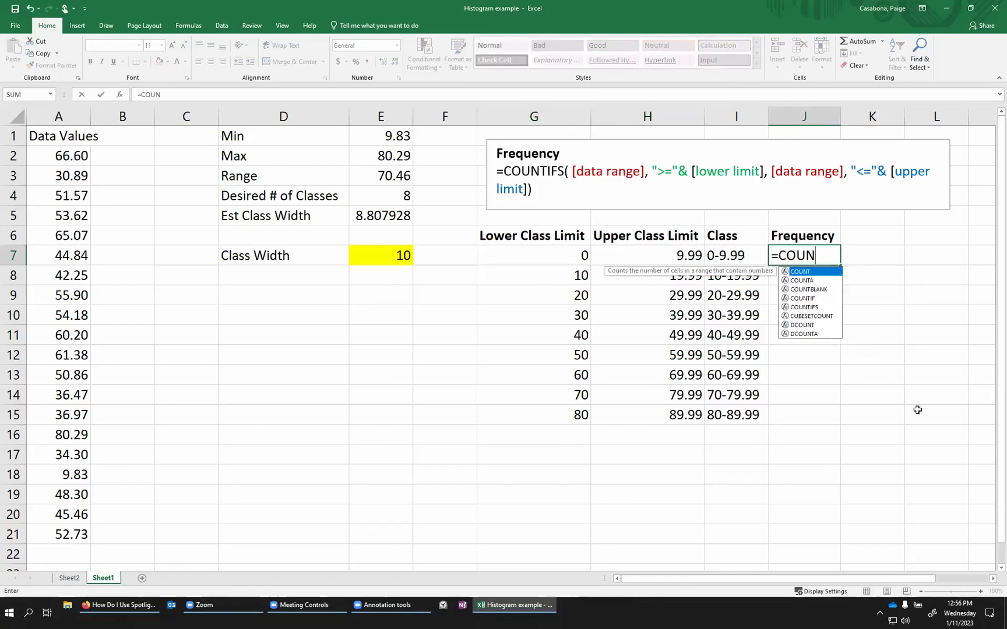
text(TIFS()
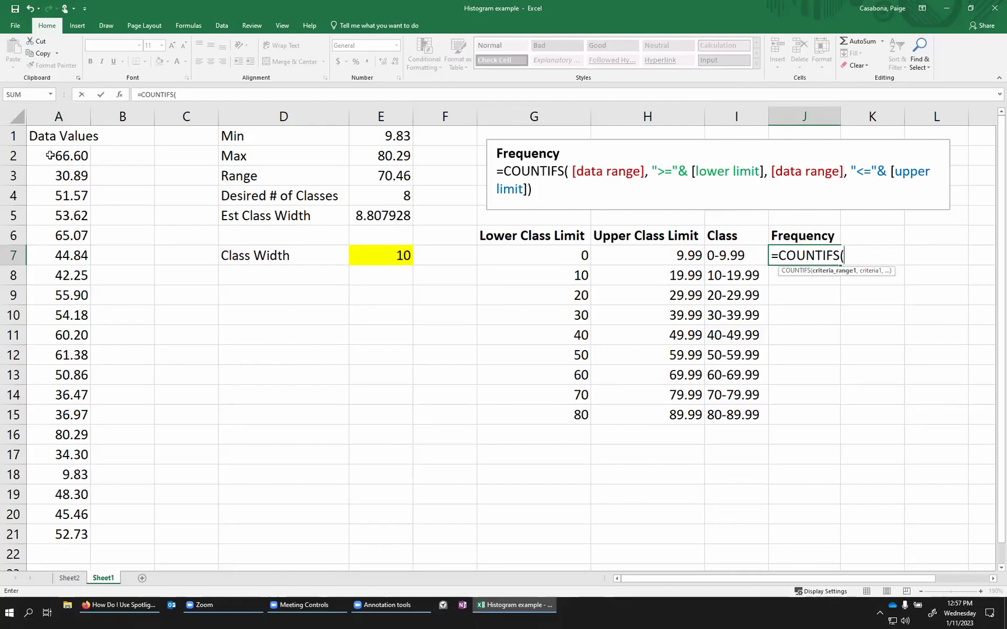
drag(50, 156, 58, 532)
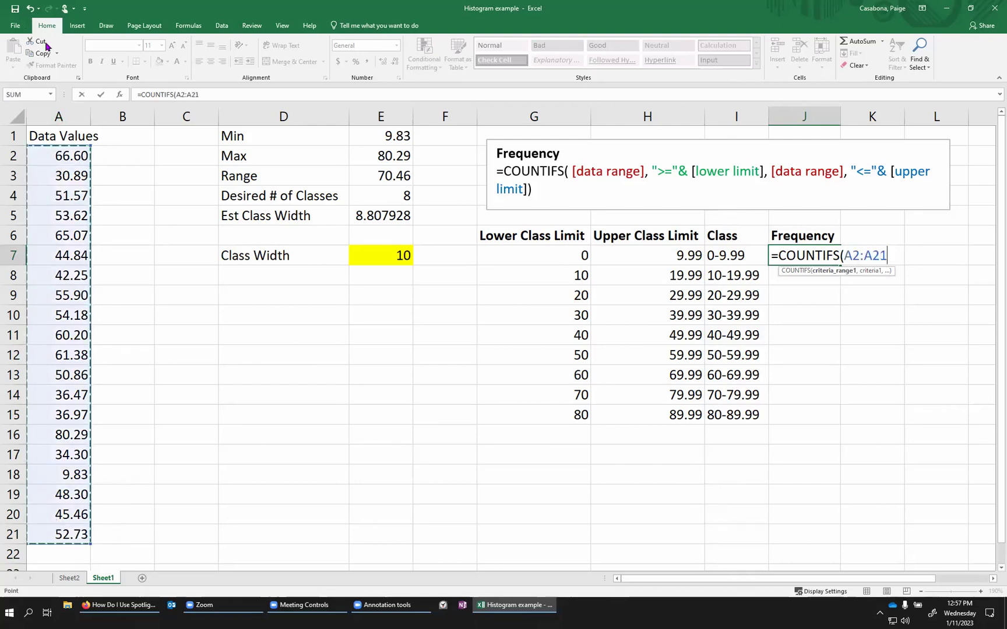
click(56, 112)
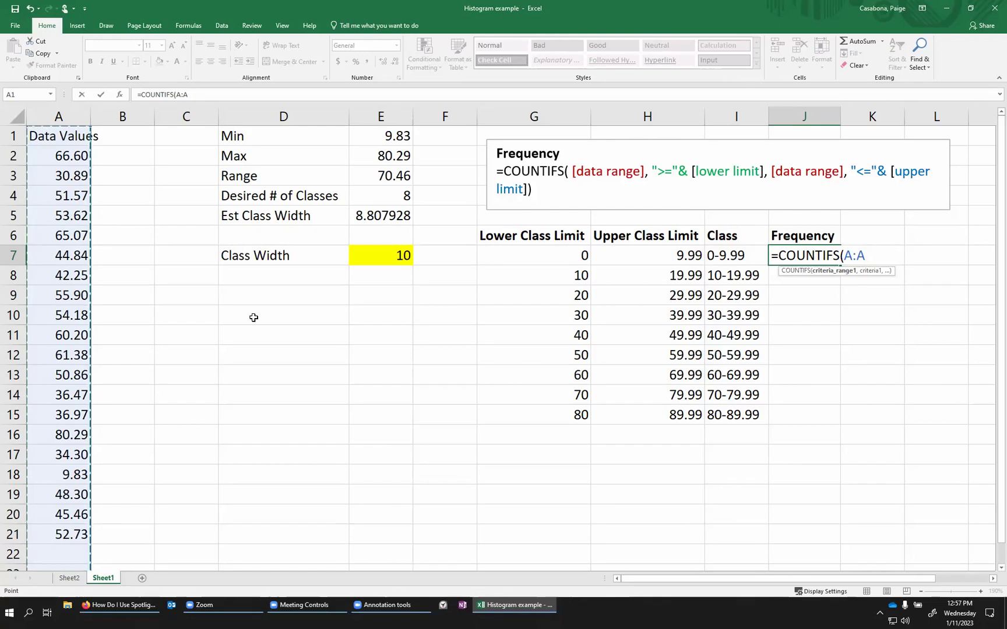
text(,)
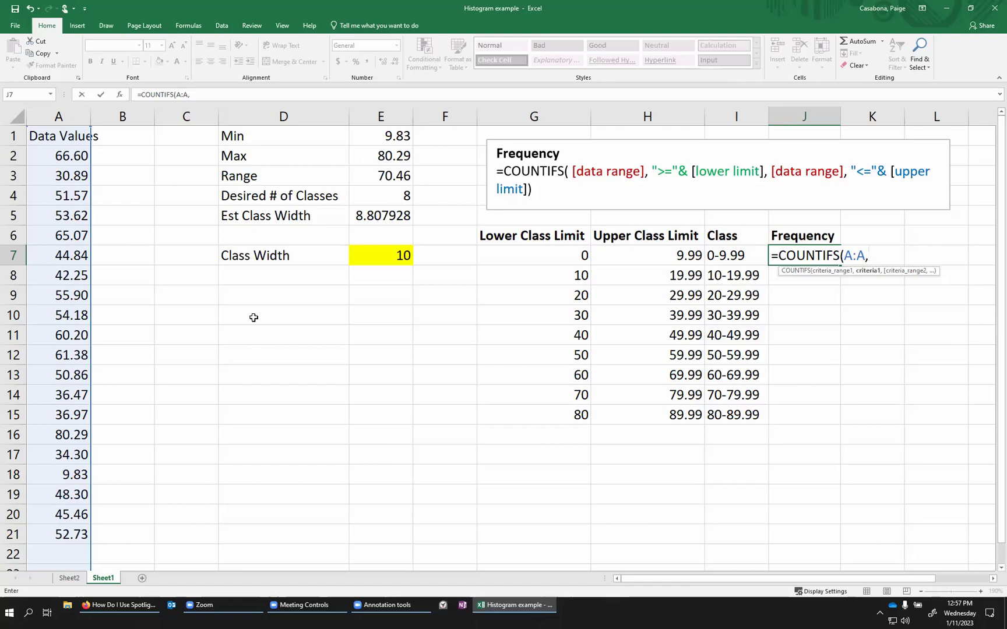
text(">=")
text(&)
click(554, 254)
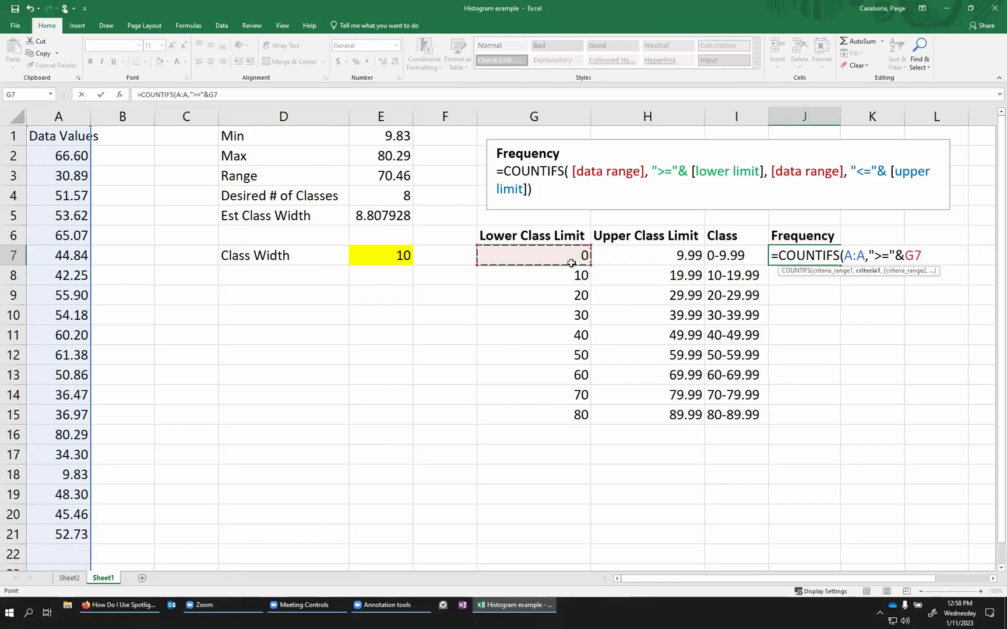
Add the column A "<="&H7 criterion and enter the formula, giving a frequency of 1
text(,)
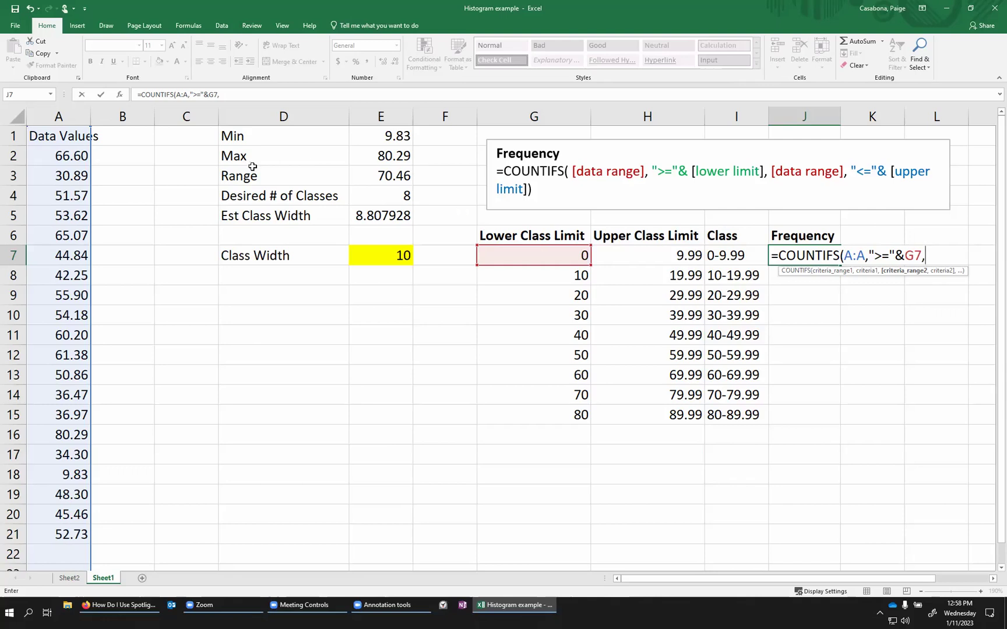
click(66, 112)
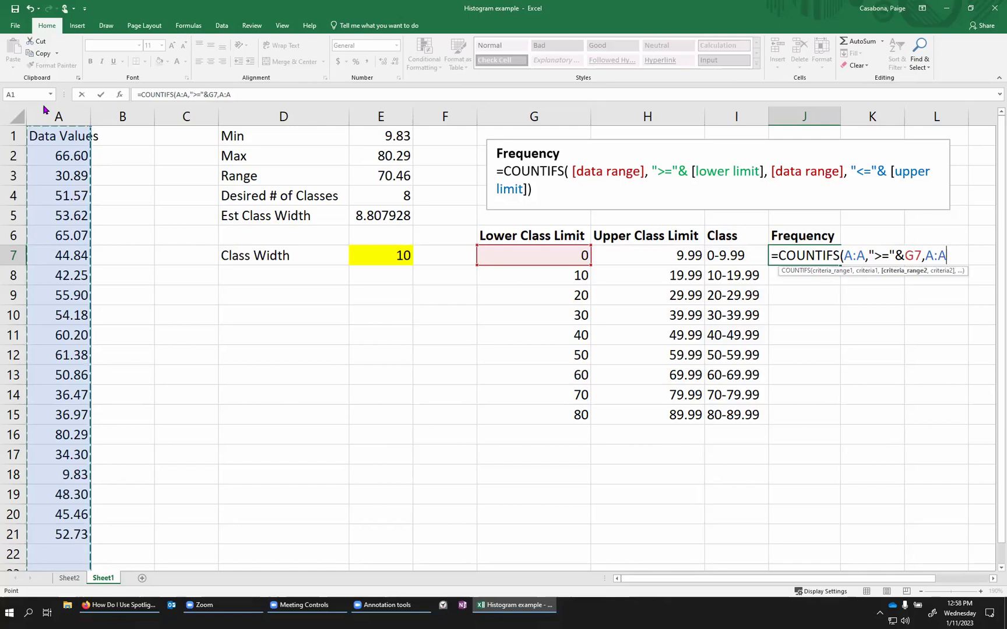
text(,)
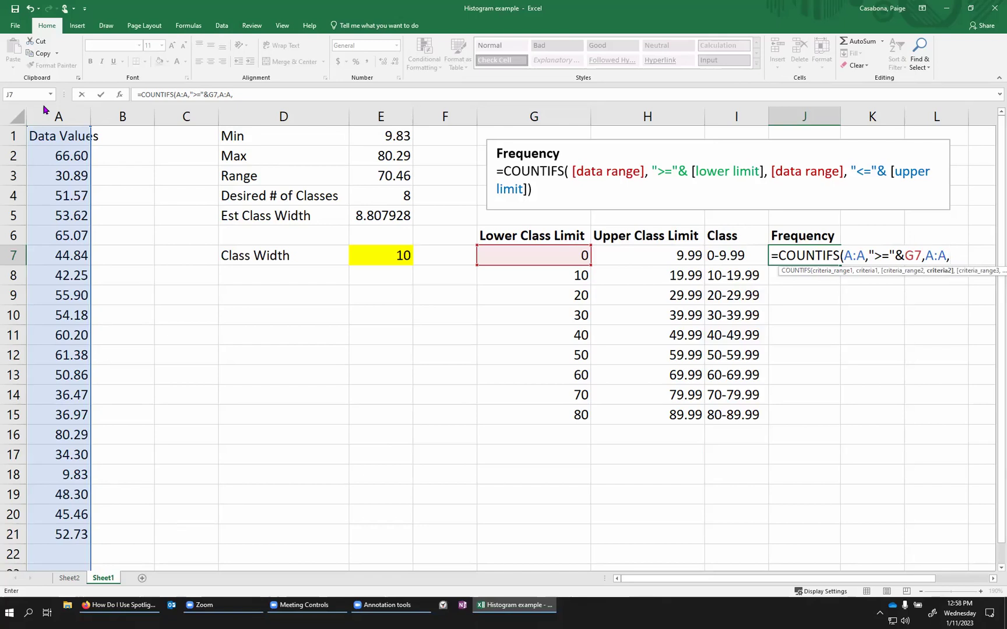
text("<="&)
click(625, 260)
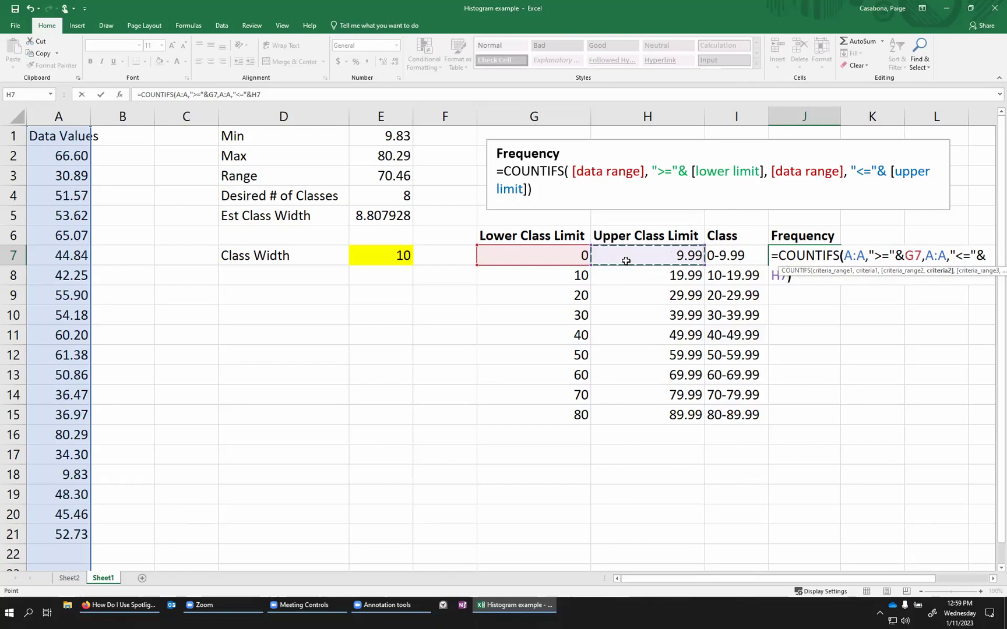
text())
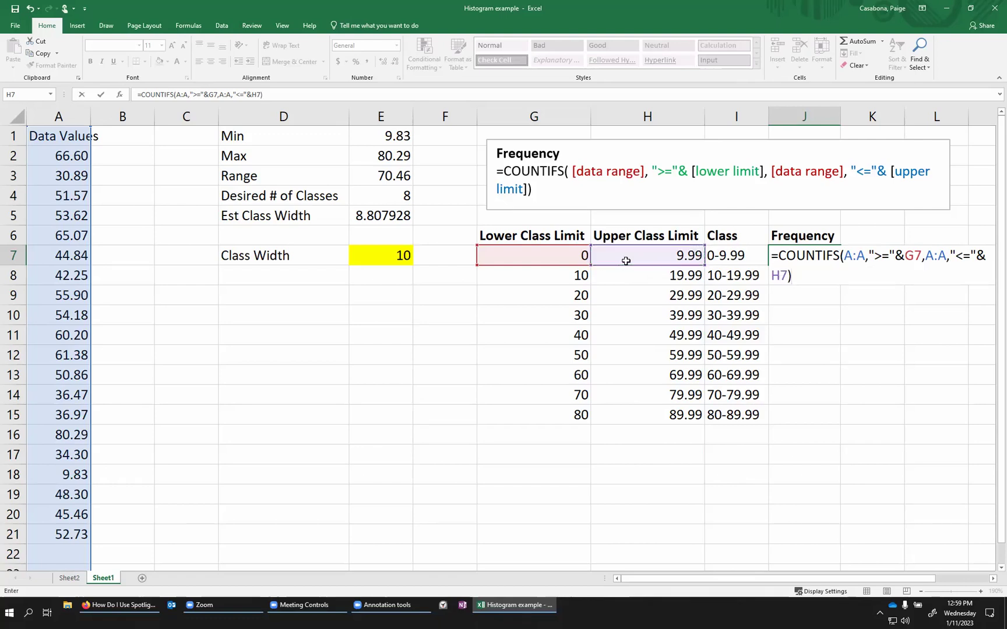
key(Return)
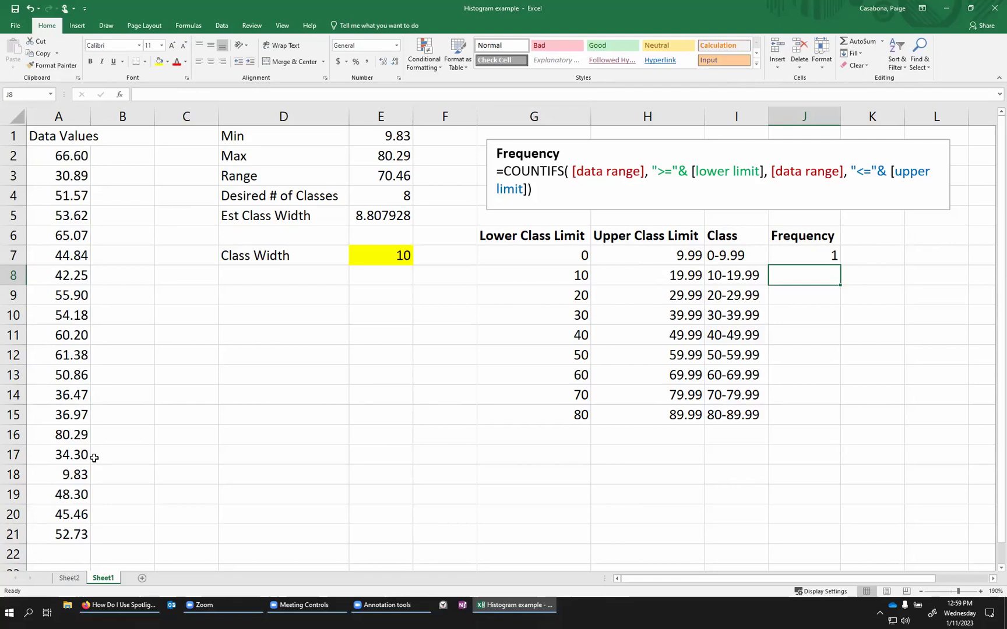
Fill the J7 COUNTIFS formula down to J15, giving frequencies 1, 0, 0, 4, 4, 6, 4, 0, 1
click(75, 477)
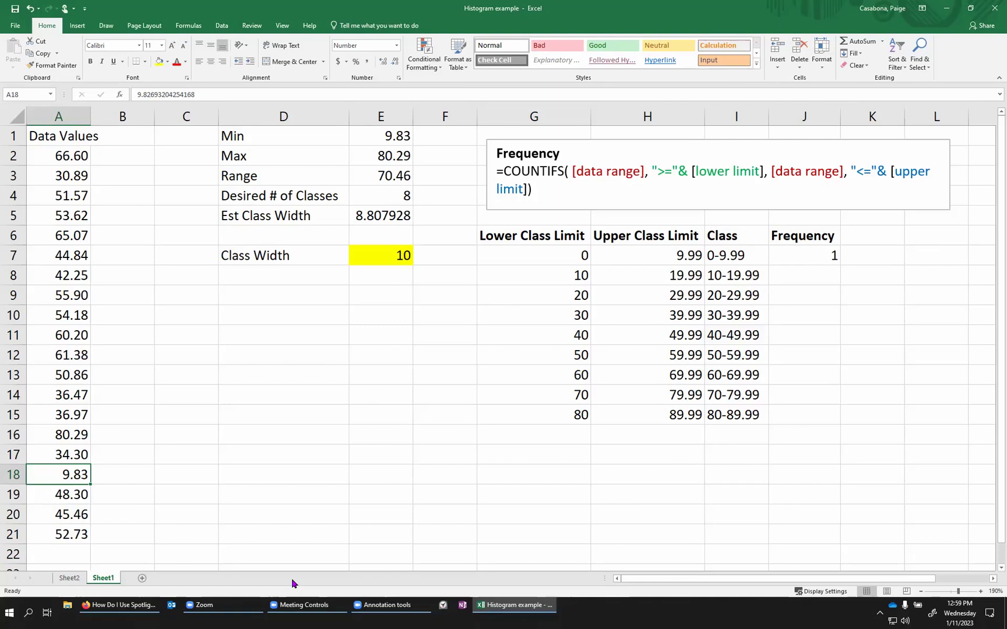
click(813, 255)
double_click(786, 250)
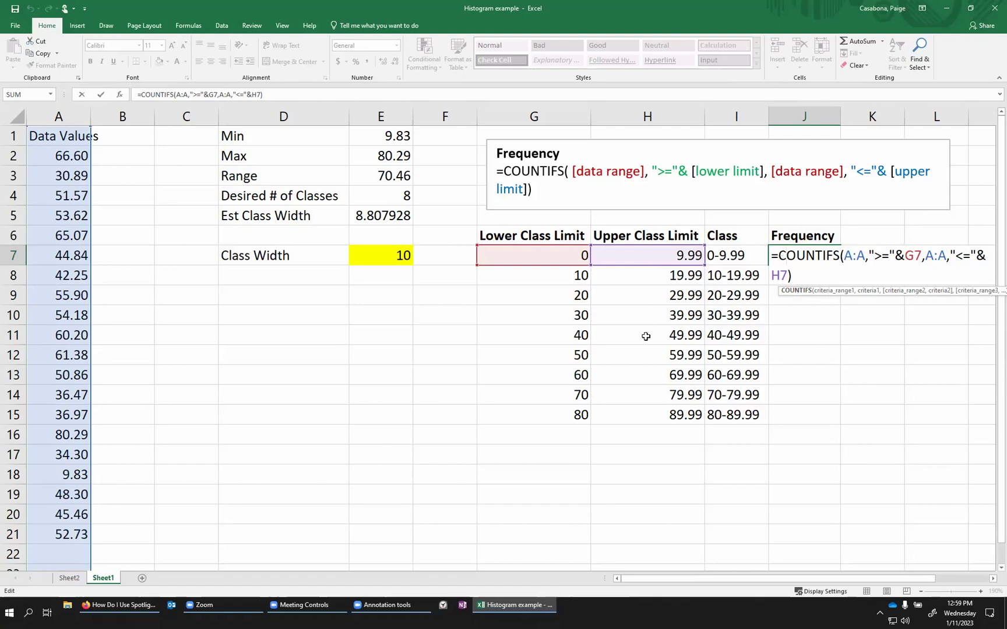
key(Return)
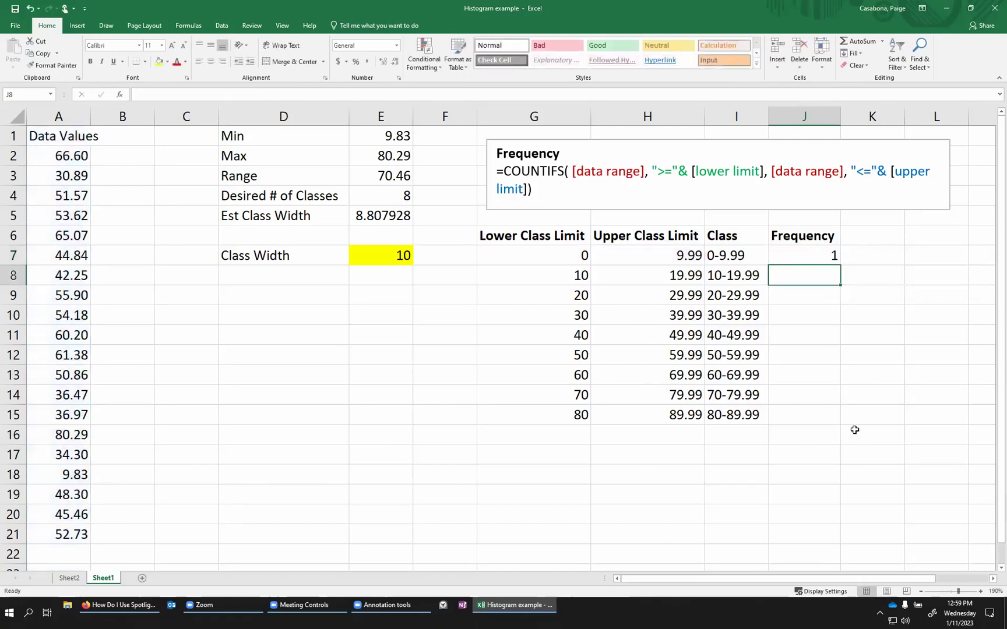
click(803, 254)
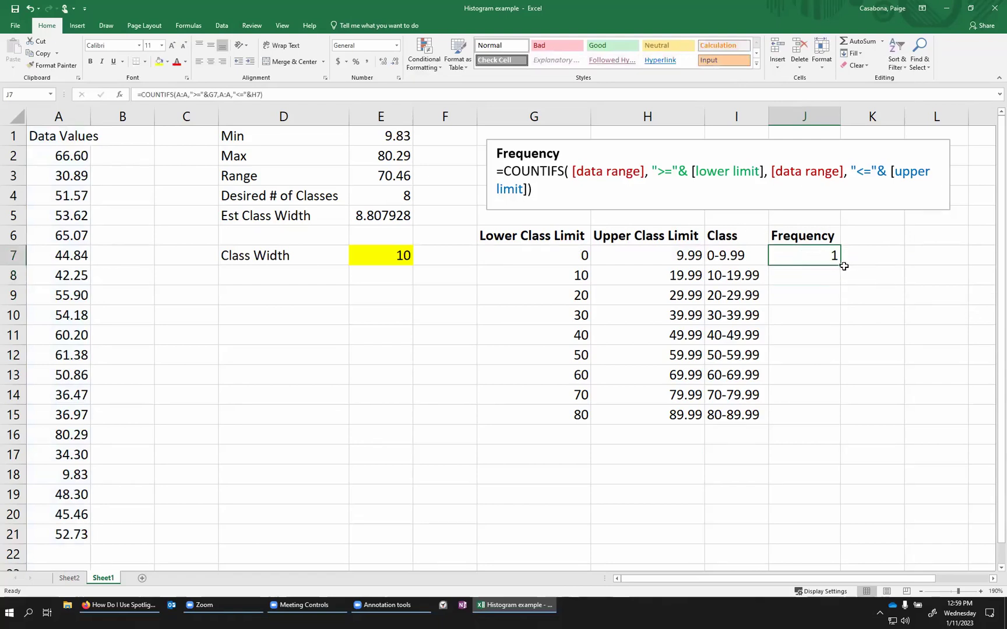
drag(840, 265, 837, 421)
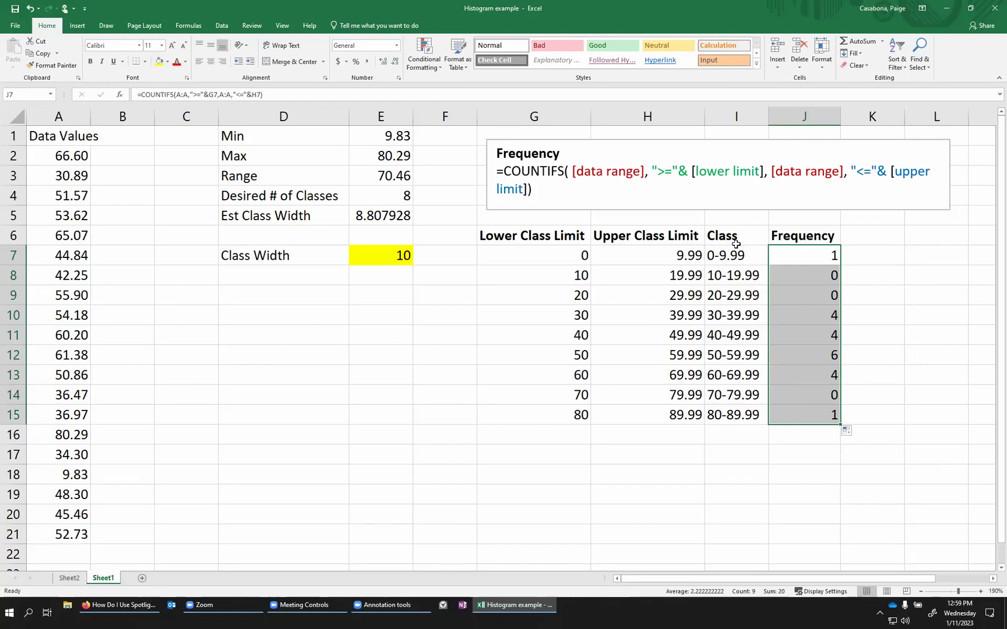
Apply All Borders to the Class and Frequency table I6:J15, headers included
drag(726, 234, 822, 417)
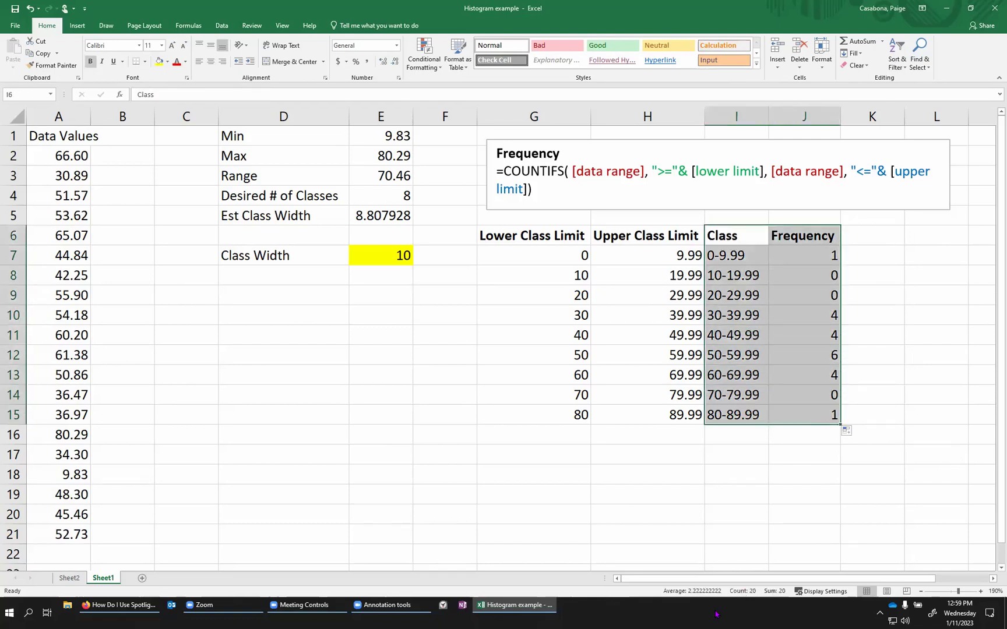
click(144, 61)
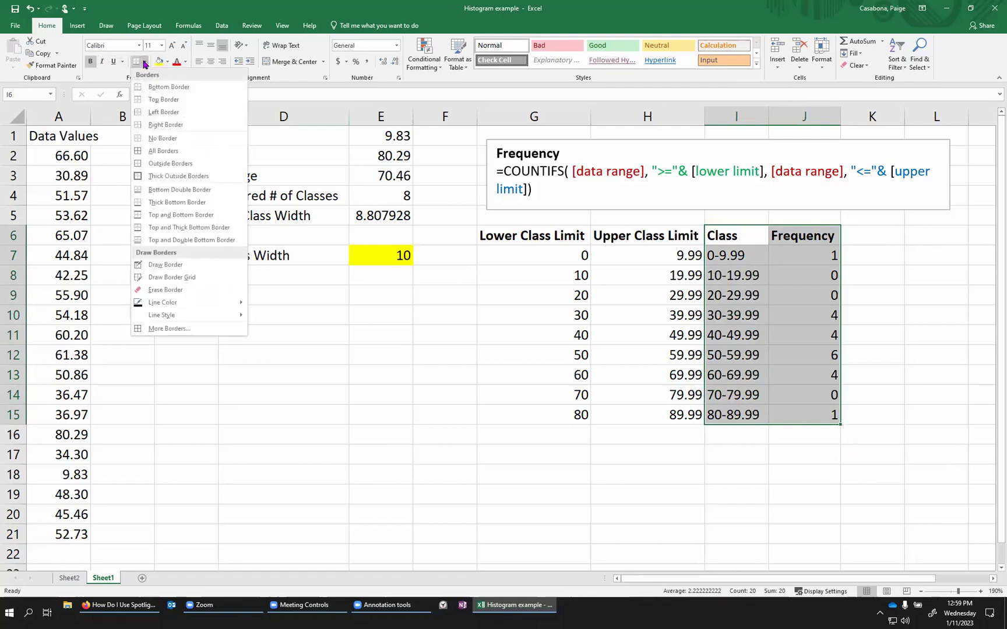
click(163, 151)
click(781, 452)
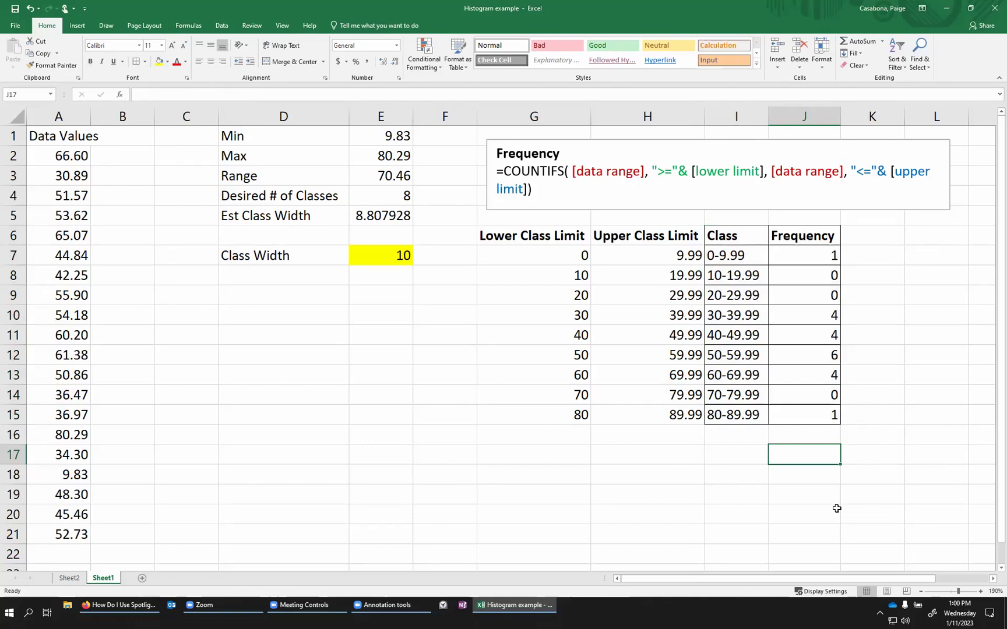
click(823, 355)
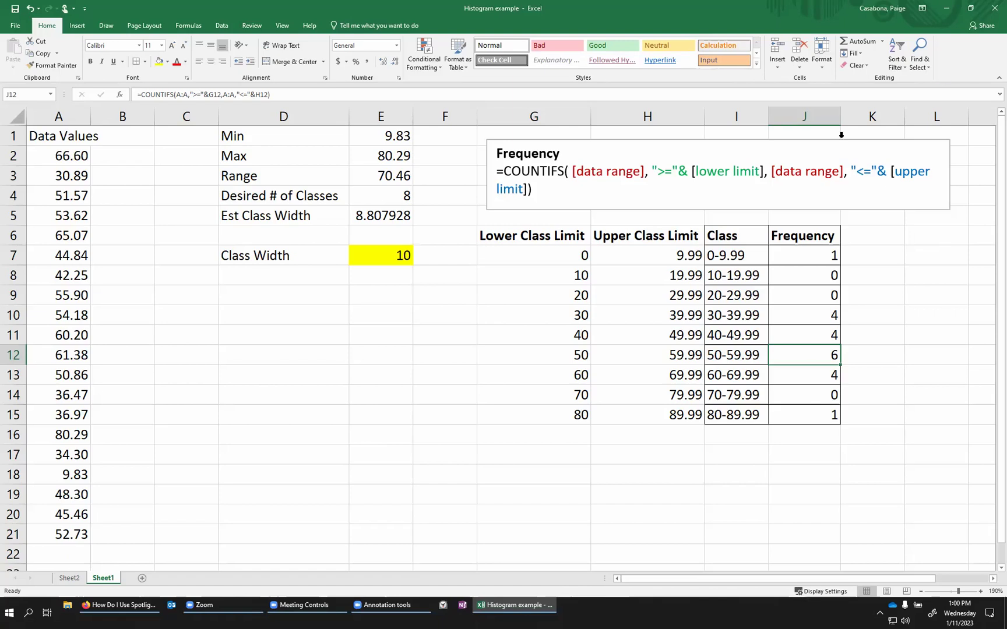
Select the Class and Frequency columns and bring up the Insert tab's column chart types
mouse_move(531, 239)
mouse_down()
mouse_move(786, 286)
mouse_move(863, 418)
mouse_up()
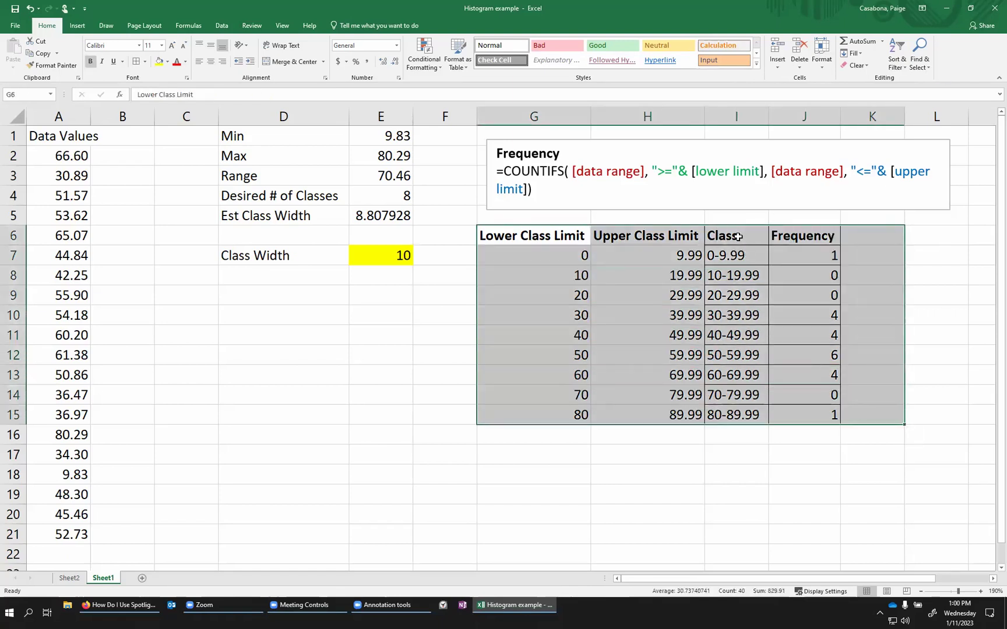
drag(737, 237, 793, 418)
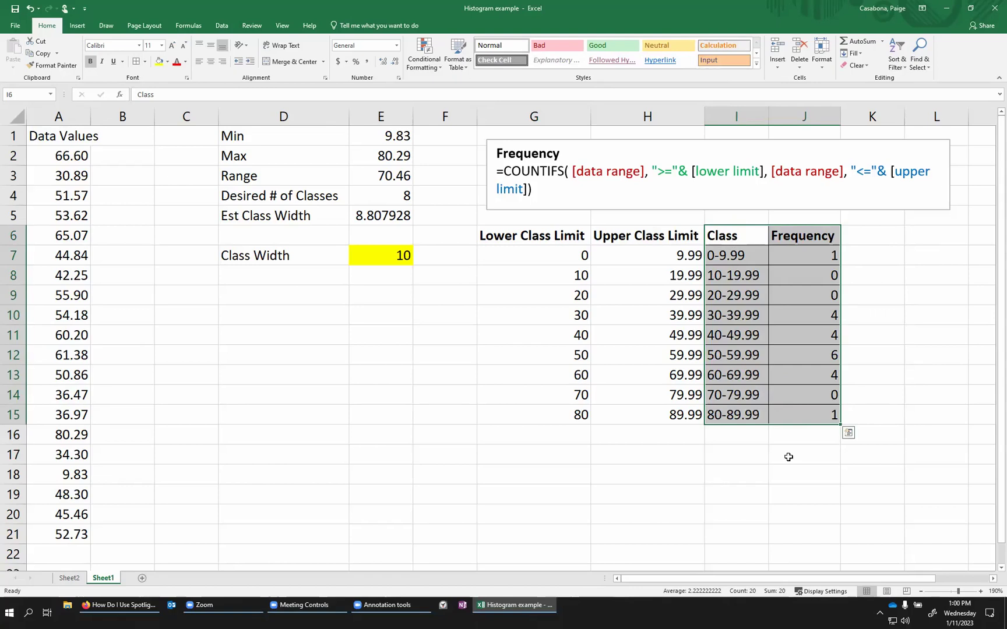
click(79, 26)
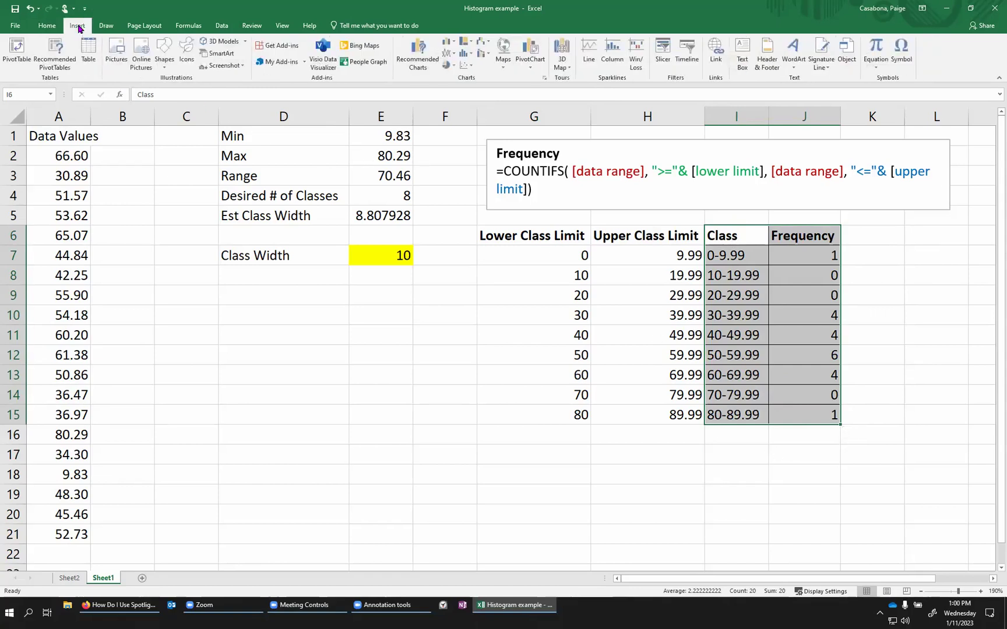
click(447, 42)
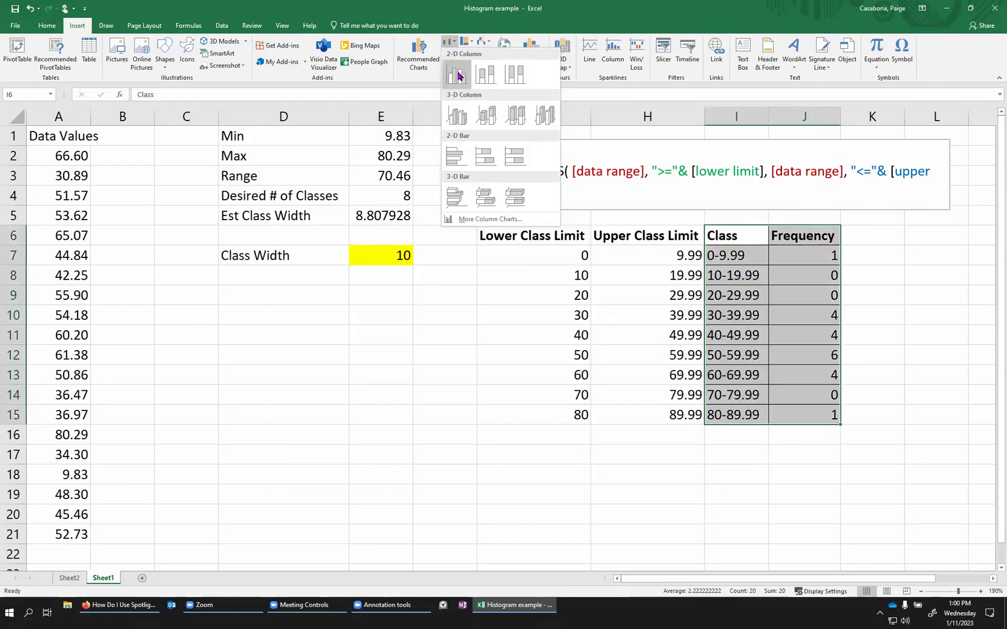
Insert the 2-D clustered column chart and drag it down-left below the Class Width row
click(458, 76)
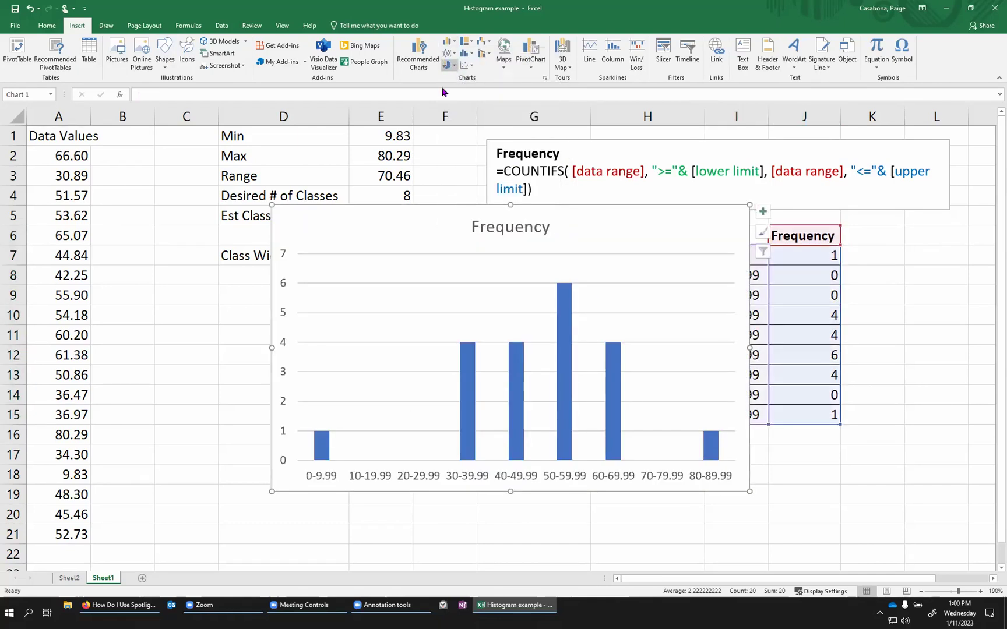
drag(369, 234, 241, 290)
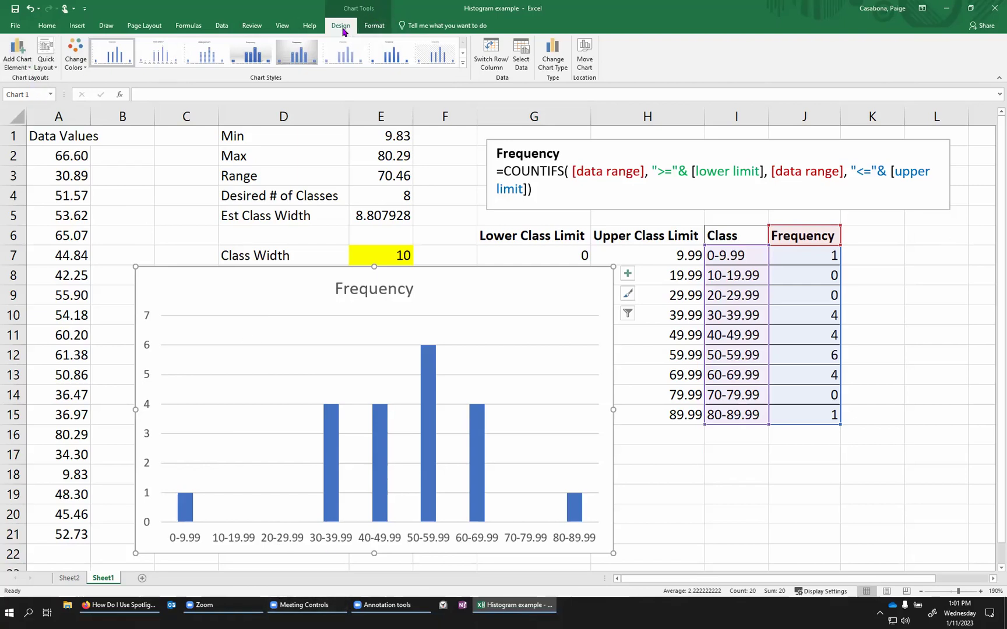
Add primary horizontal and primary vertical axis titles to the chart
click(19, 60)
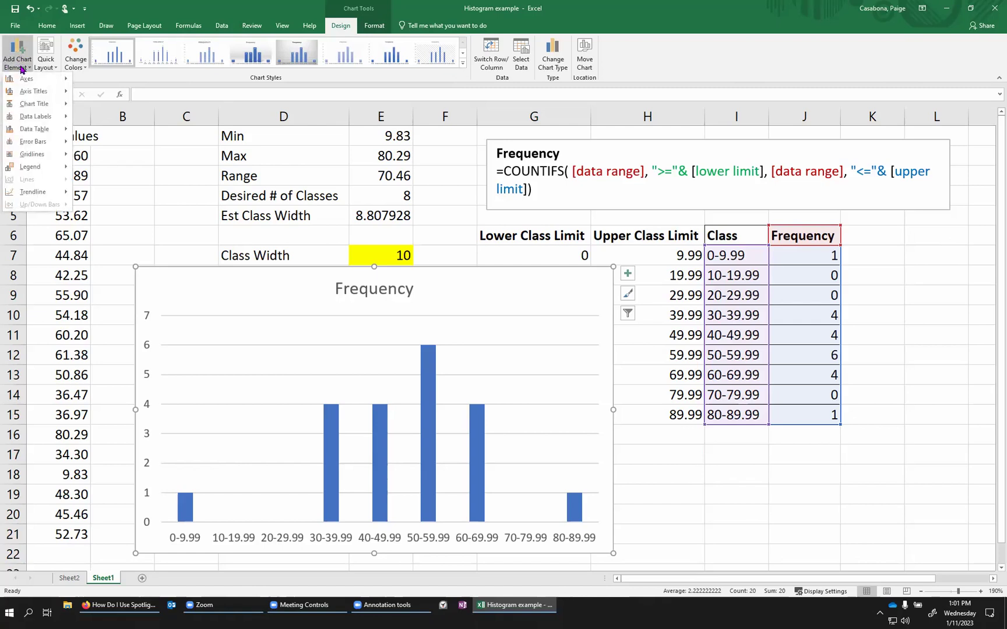
mouse_move(42, 95)
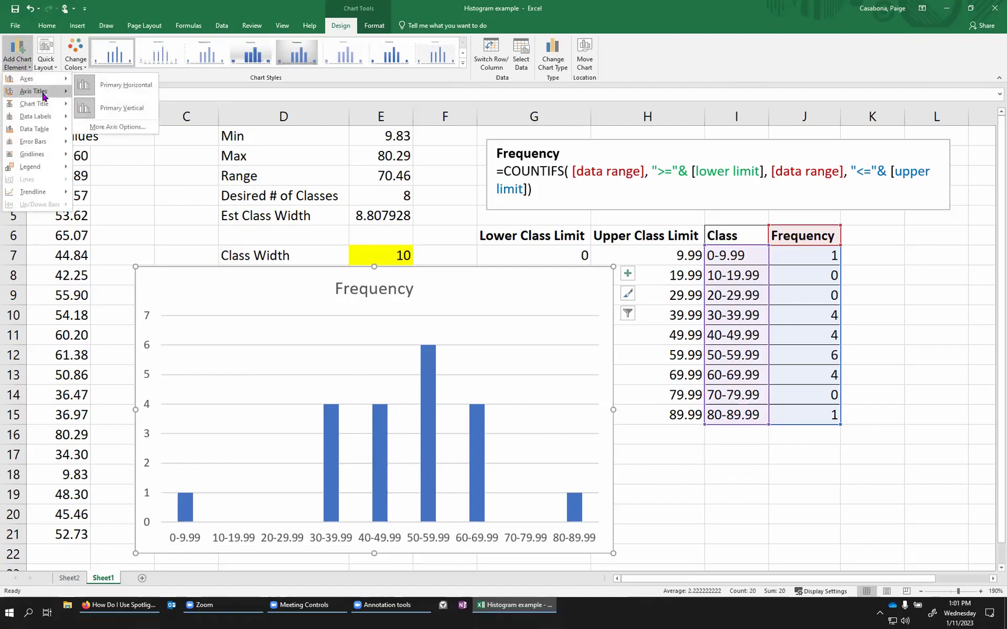
click(81, 99)
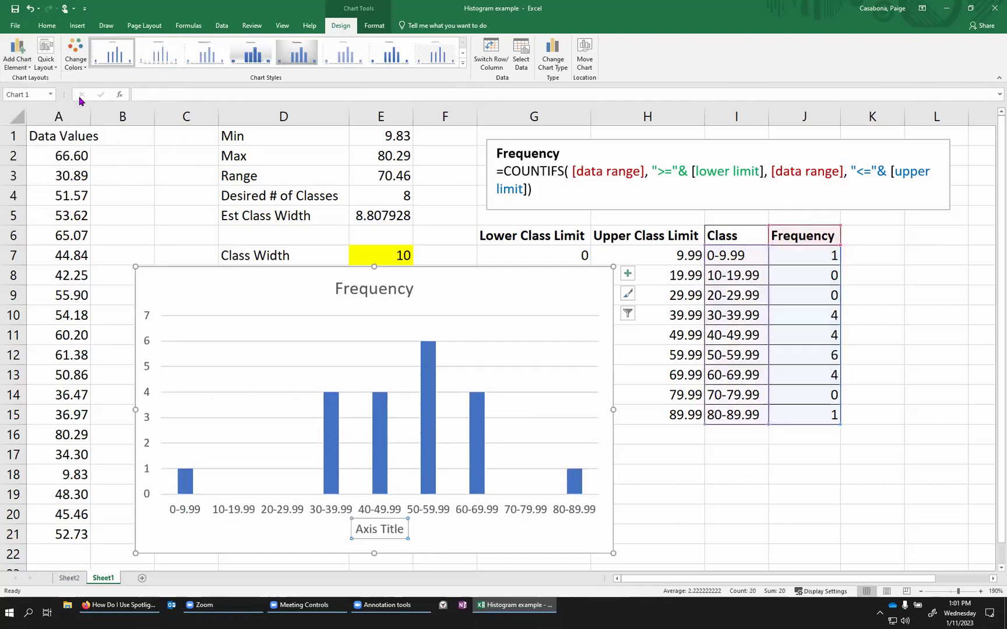
click(17, 56)
mouse_move(30, 92)
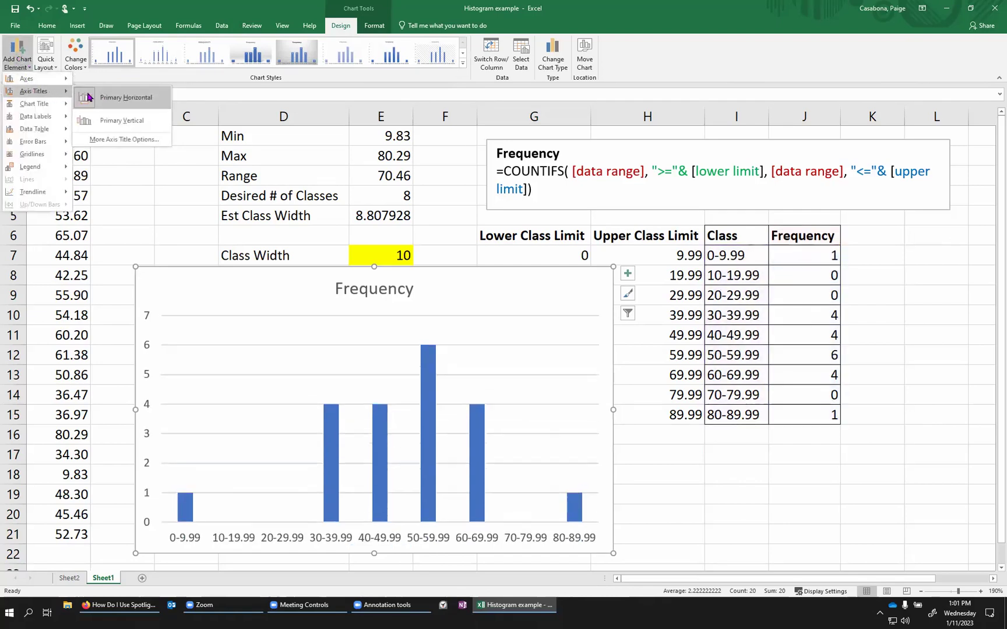
click(80, 116)
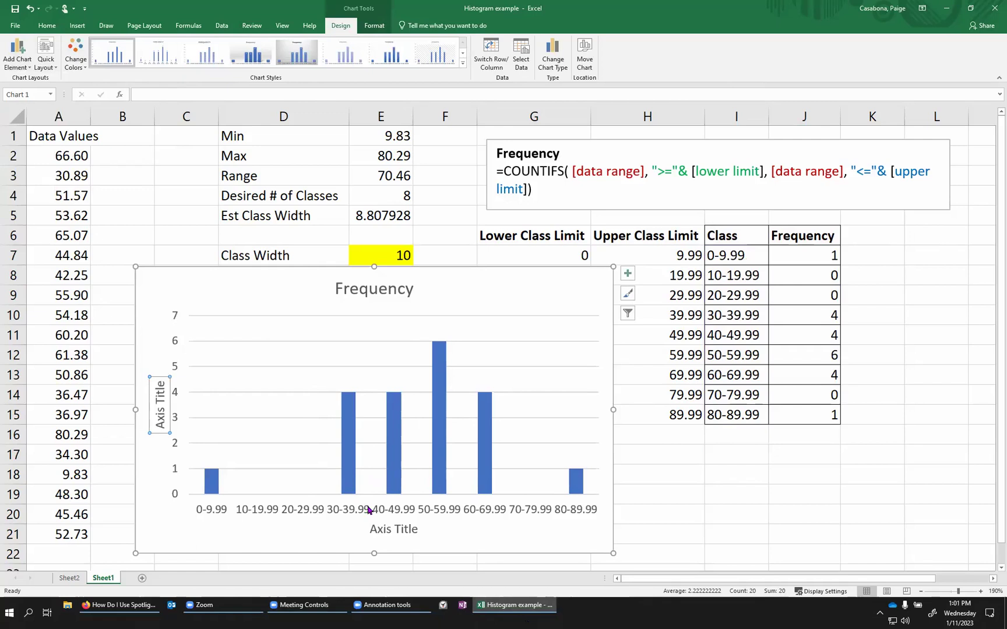
Name the horizontal axis 'Data Values (units)' and the vertical axis 'Frequency'
double_click(389, 529)
triple_click(390, 529)
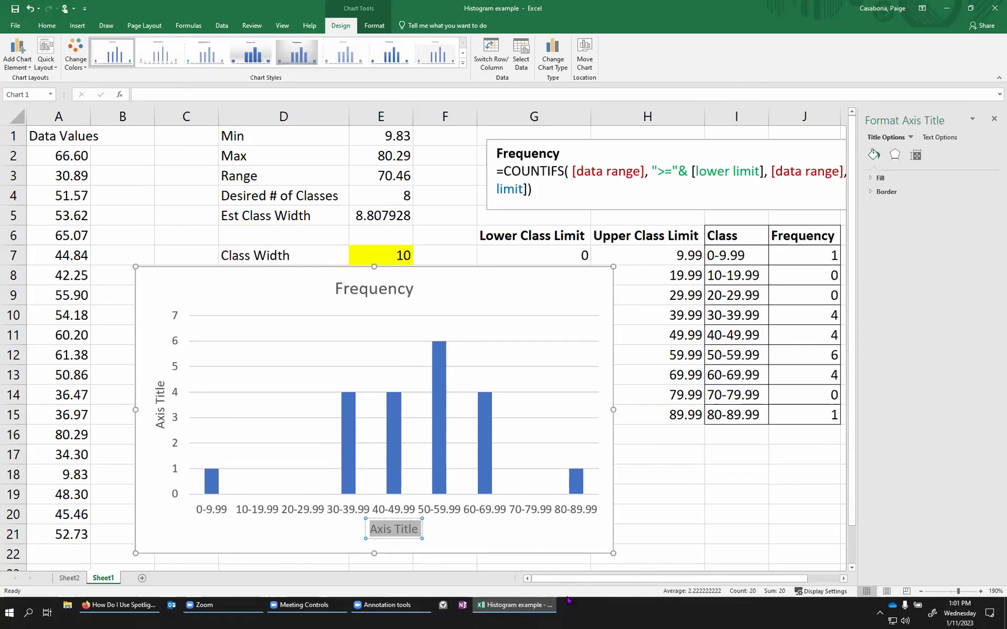
text(Data Values (uni)
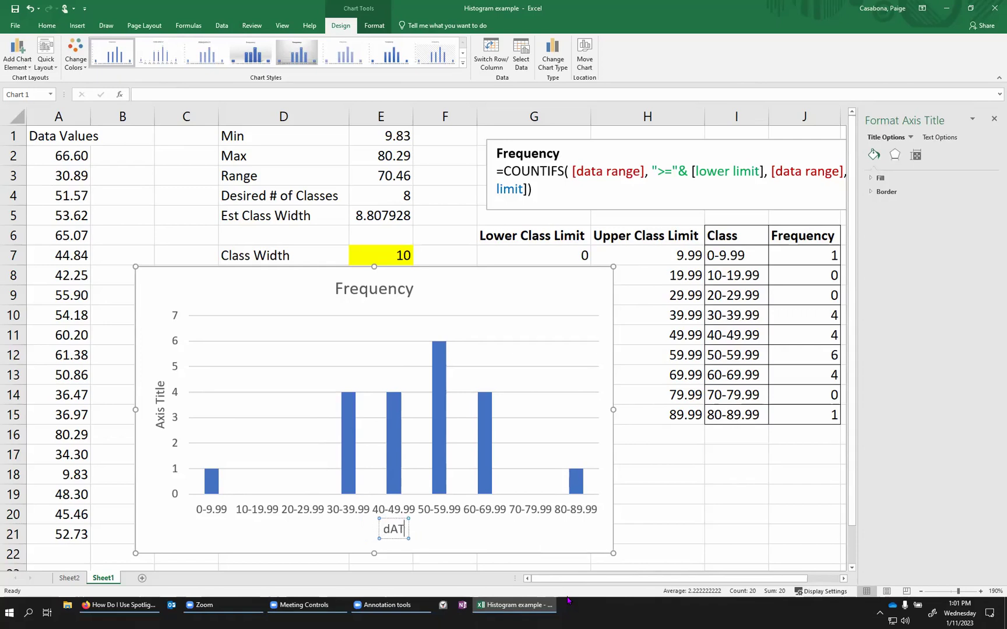
text(ts))
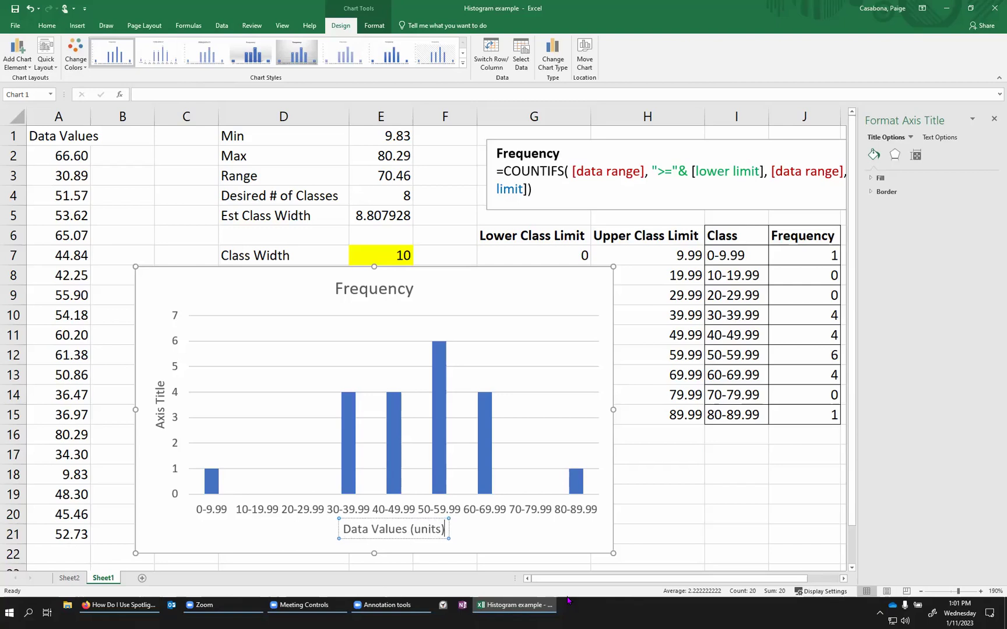
click(159, 400)
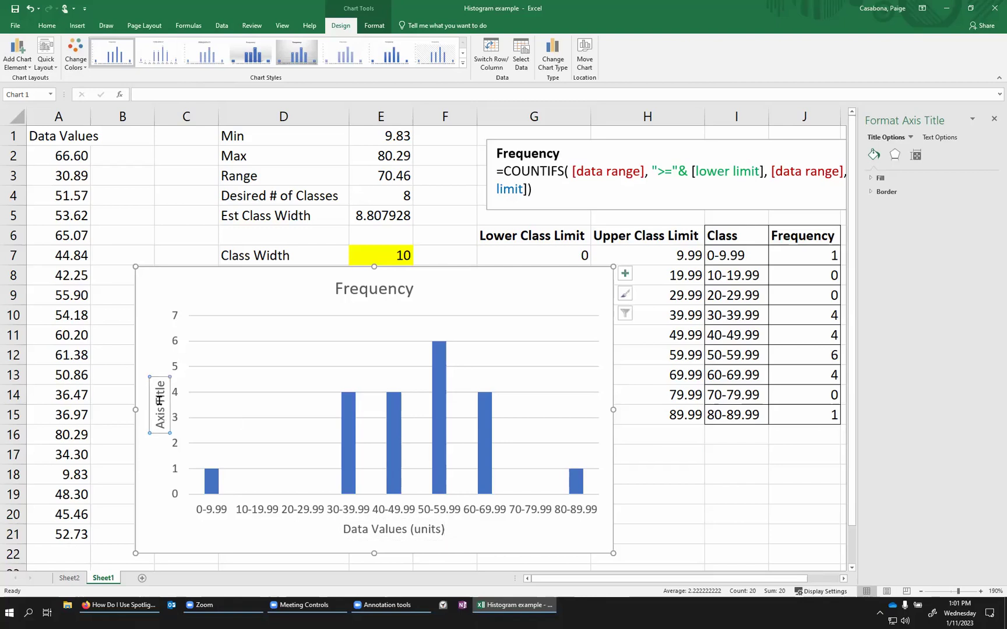
triple_click(160, 401)
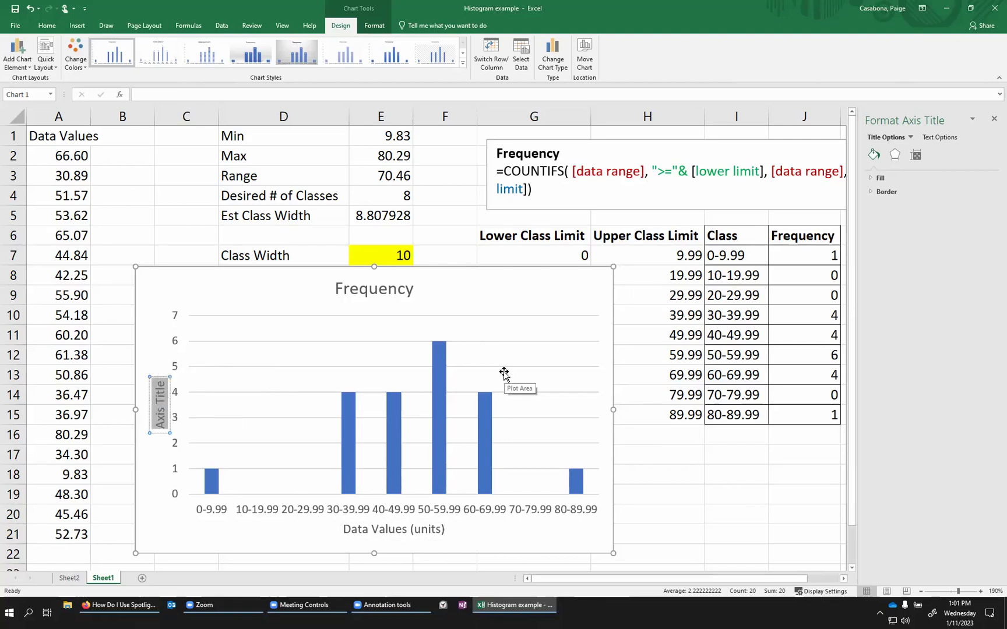
text(Frequency)
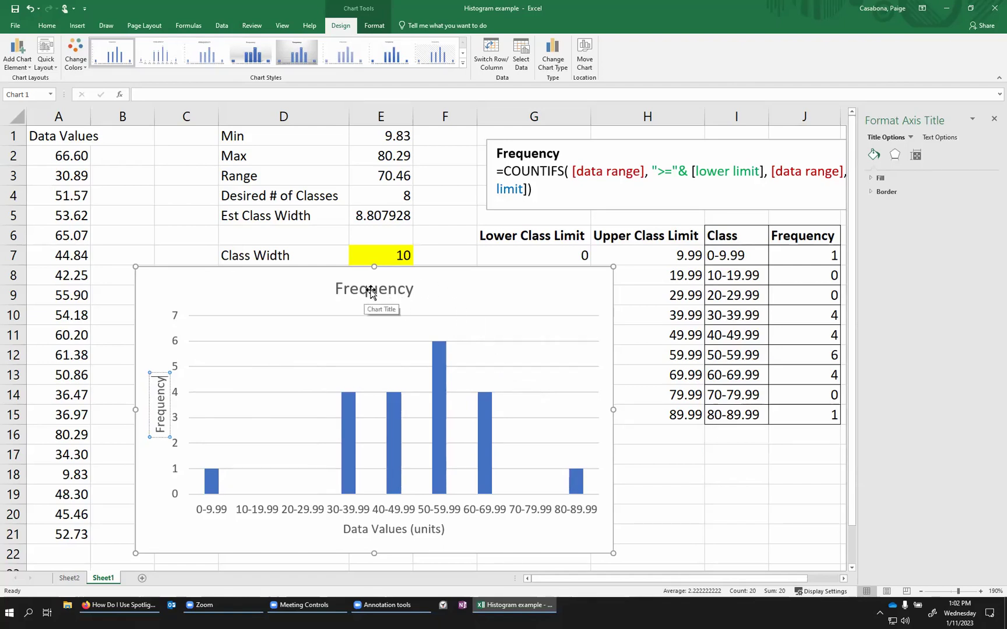
Replace the chart title 'Frequency' with the pasted text 'Data Values Histogram'
click(371, 291)
double_click(371, 291)
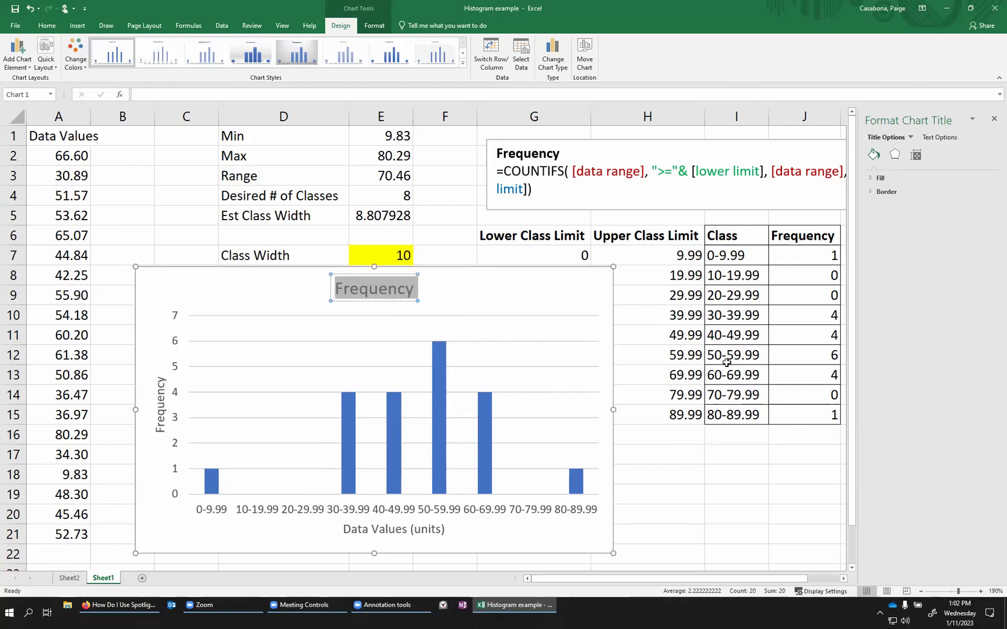
text(Data Values Histogram)
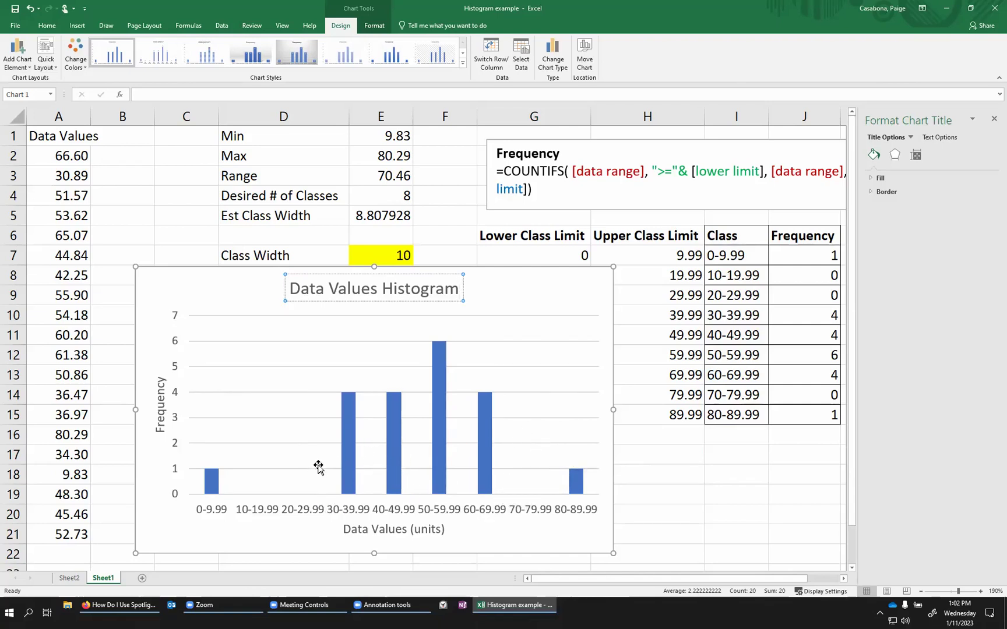
click(345, 458)
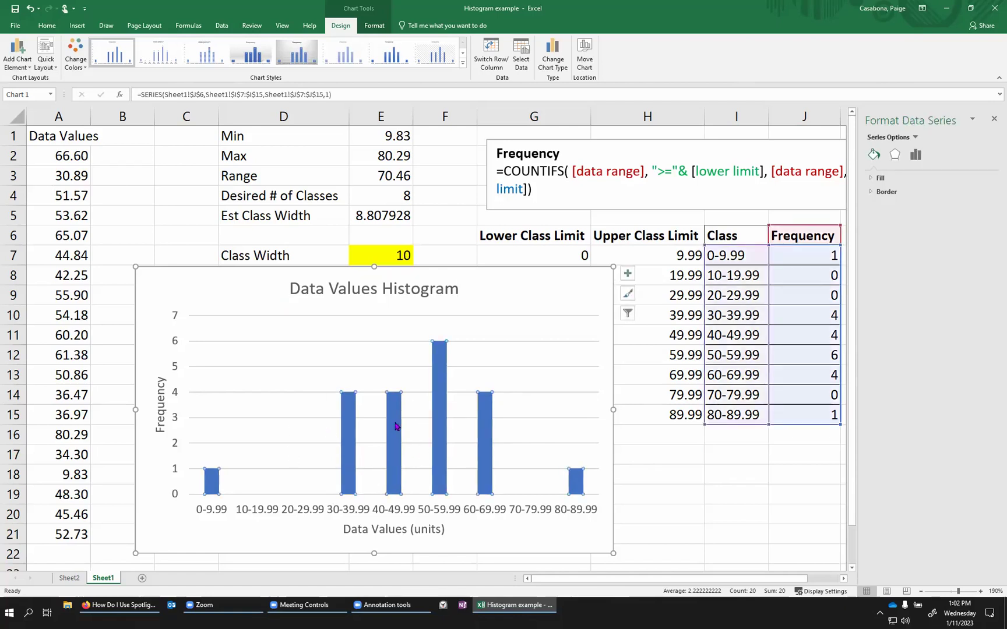
Set the bar series Gap Width to 0% so the histogram columns touch
mouse_move(352, 434)
click(914, 157)
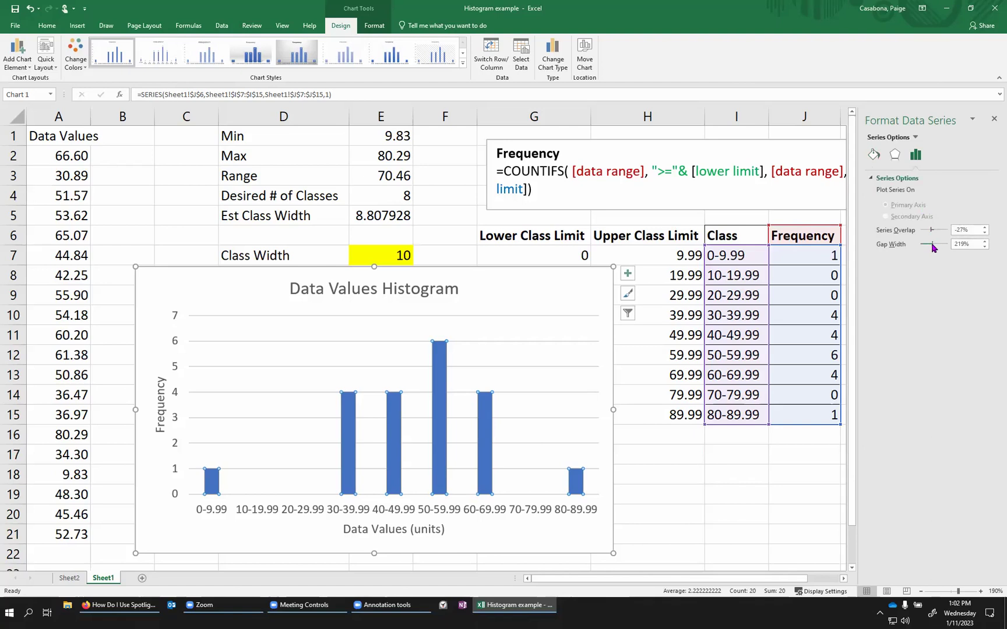
drag(932, 247, 915, 247)
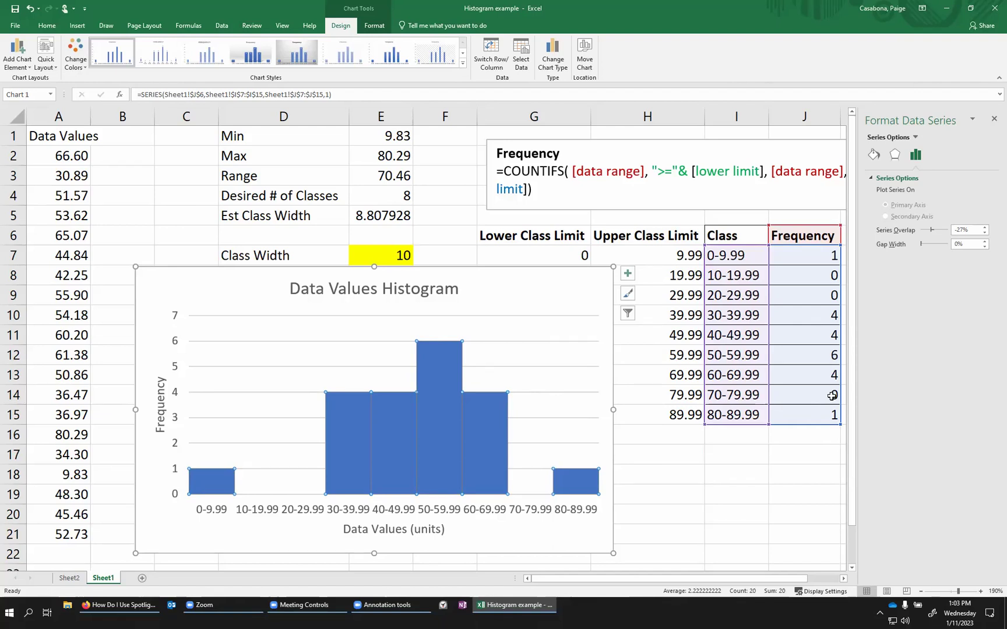
drag(493, 290, 490, 290)
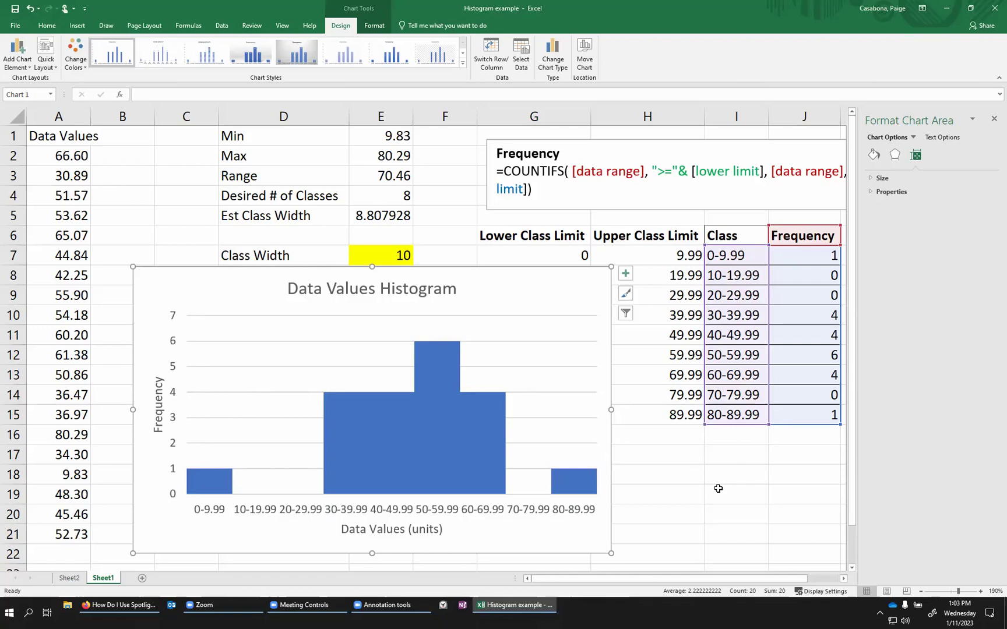
Give the histogram bars a solid black border and move the chart slightly lower
click(354, 430)
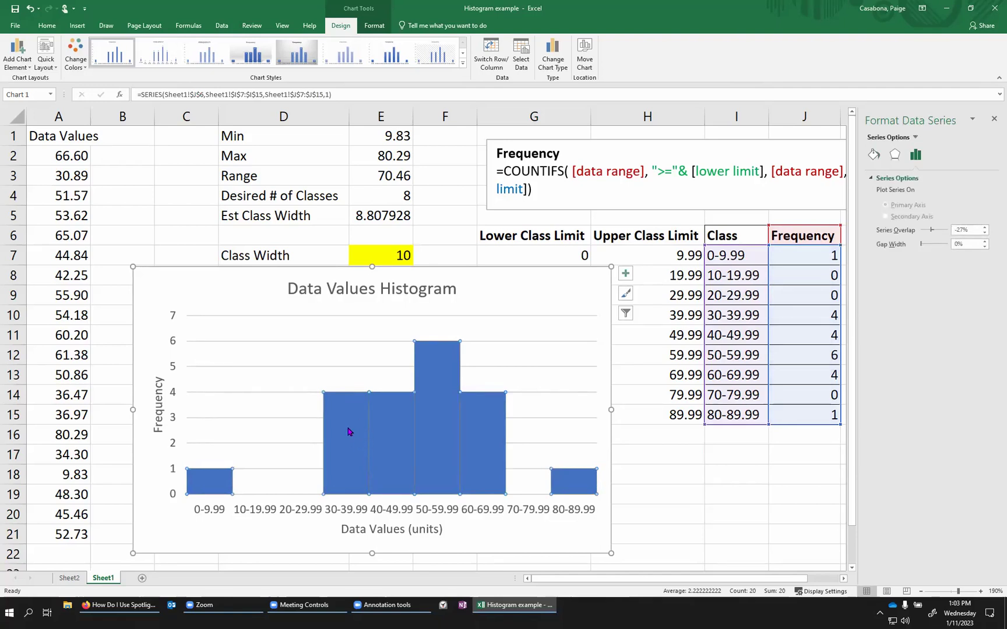
click(348, 431)
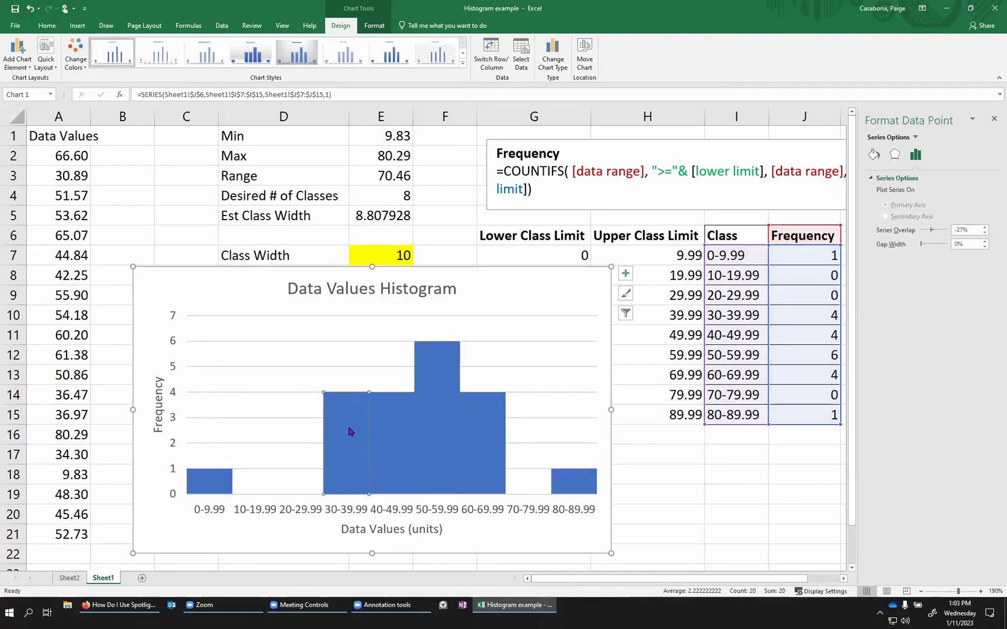
click(873, 155)
click(872, 193)
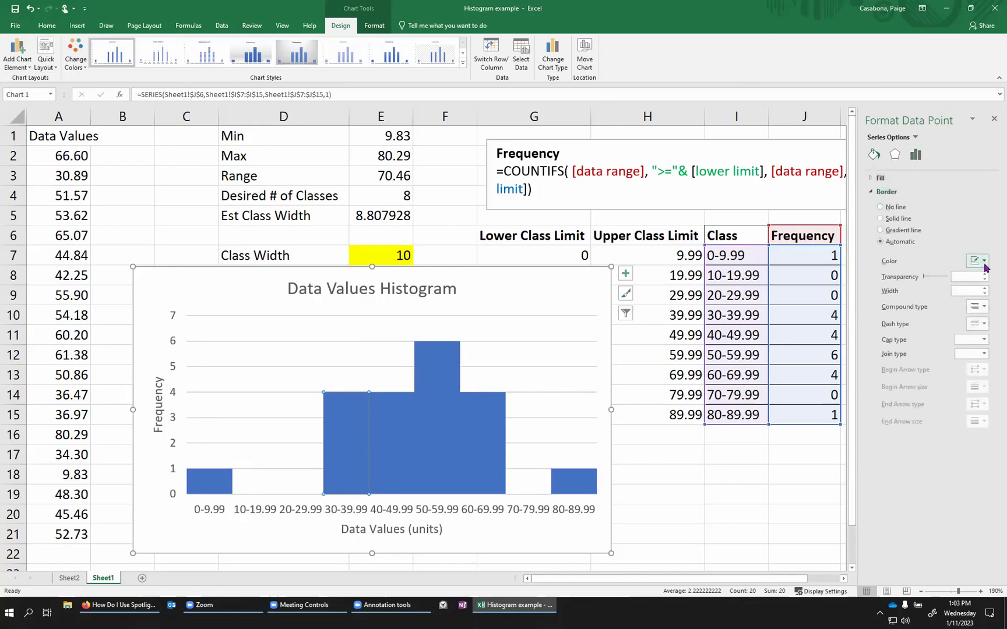
click(528, 387)
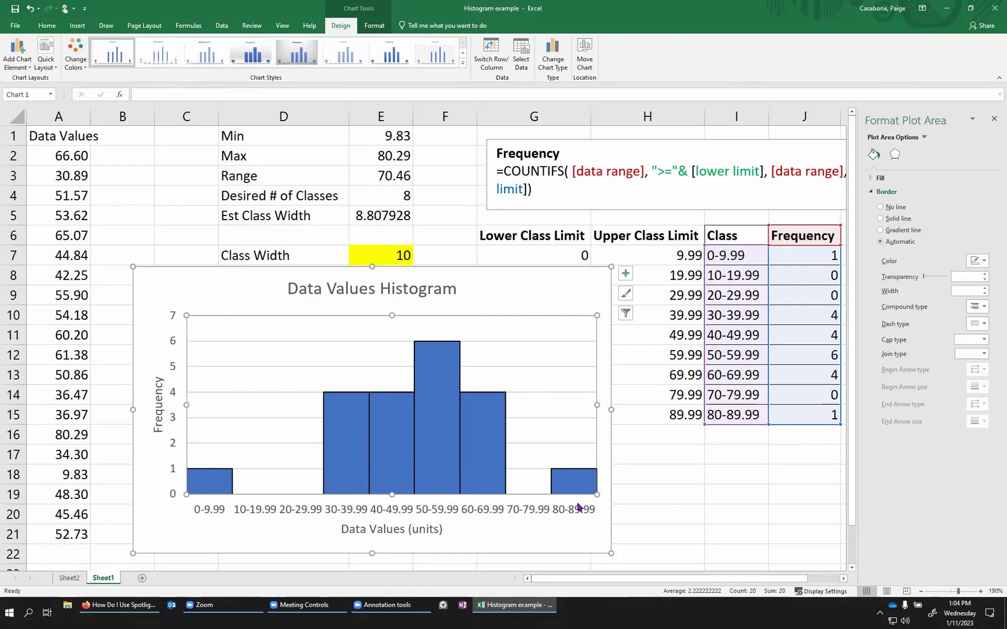
click(992, 119)
drag(510, 281, 507, 309)
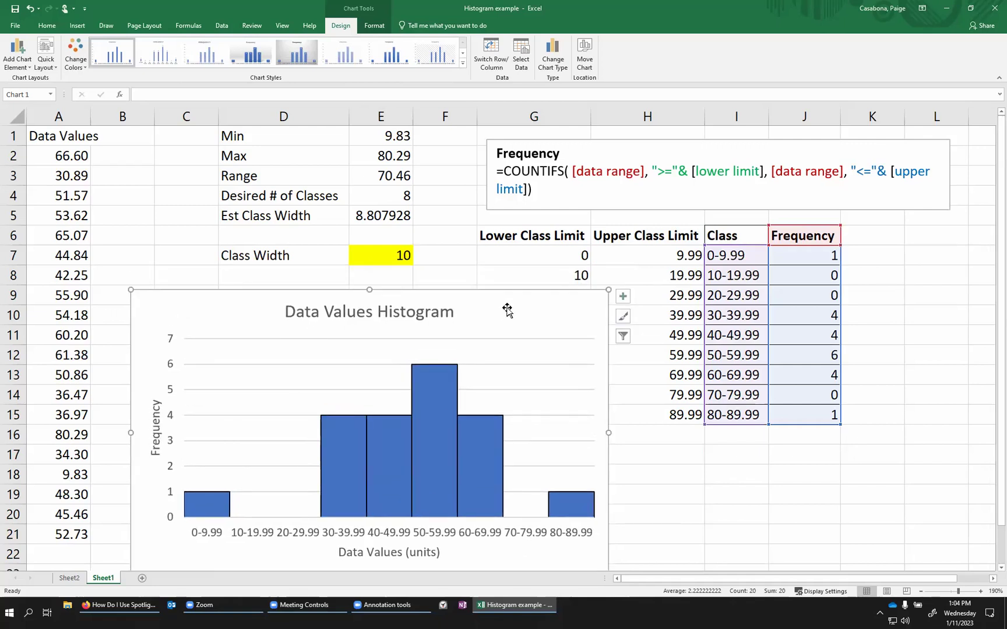